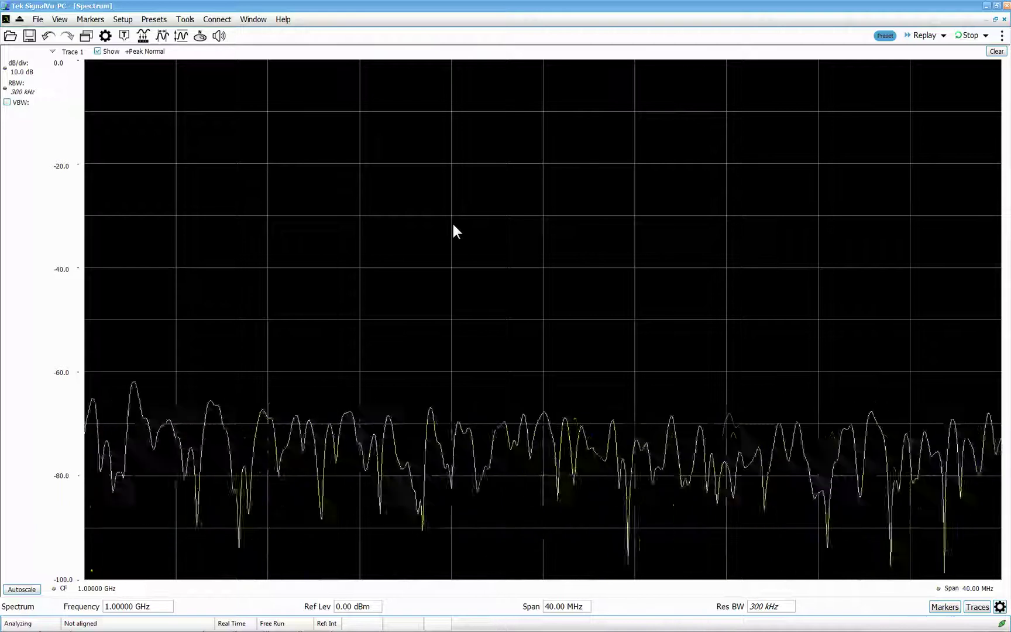
- Centre the spectrum at 1.08 GHz and place a marker on the highest peak
{"action": "left_click", "coordinate": [136, 607]}
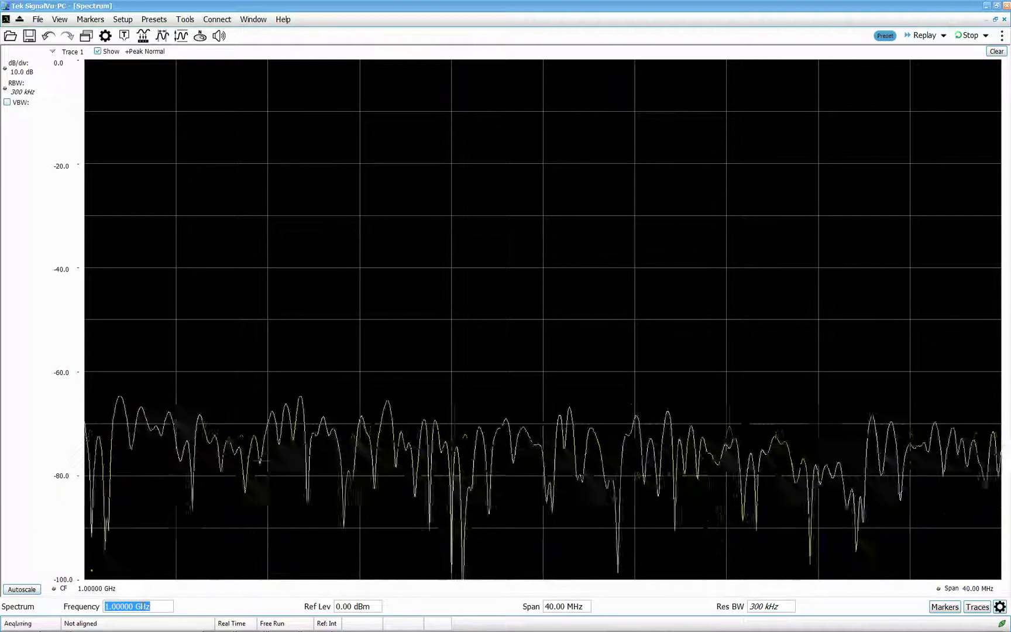
{"action": "type", "text": "1.08"}
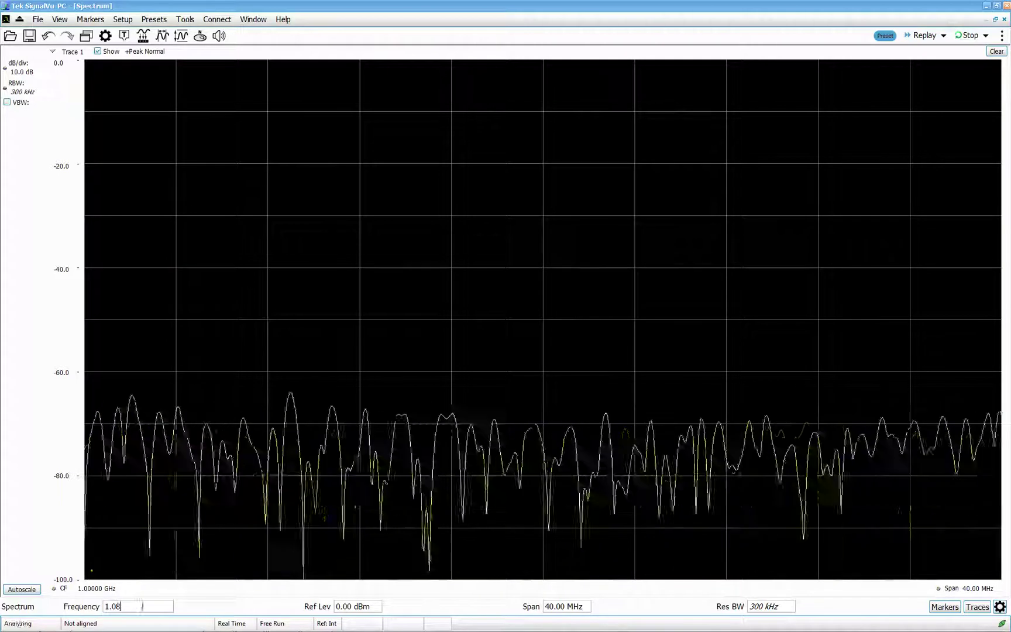
{"action": "key", "text": "Return"}
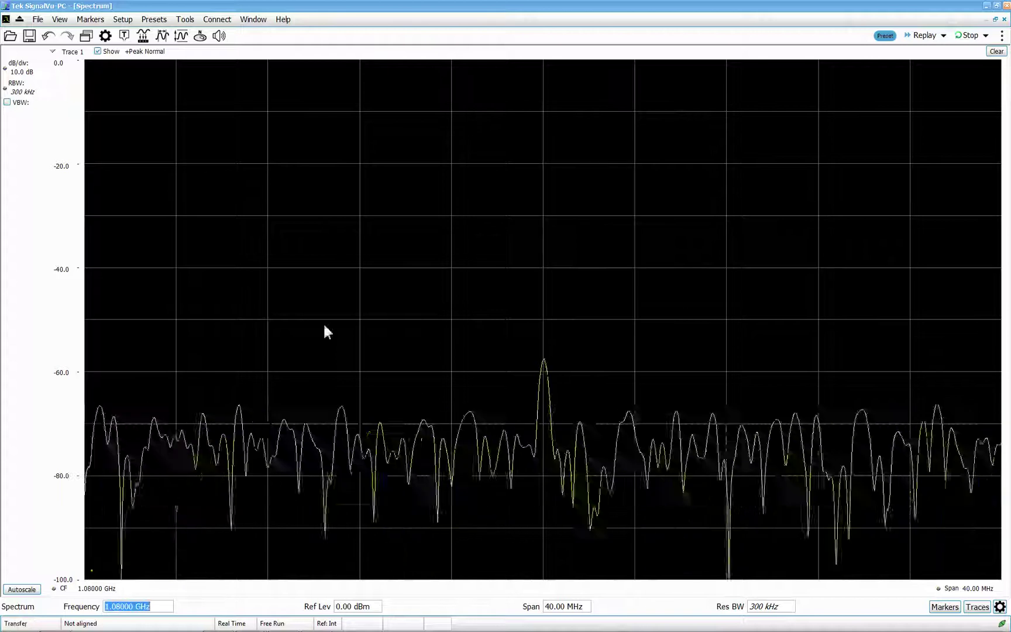
{"action": "right_click", "coordinate": [474, 243]}
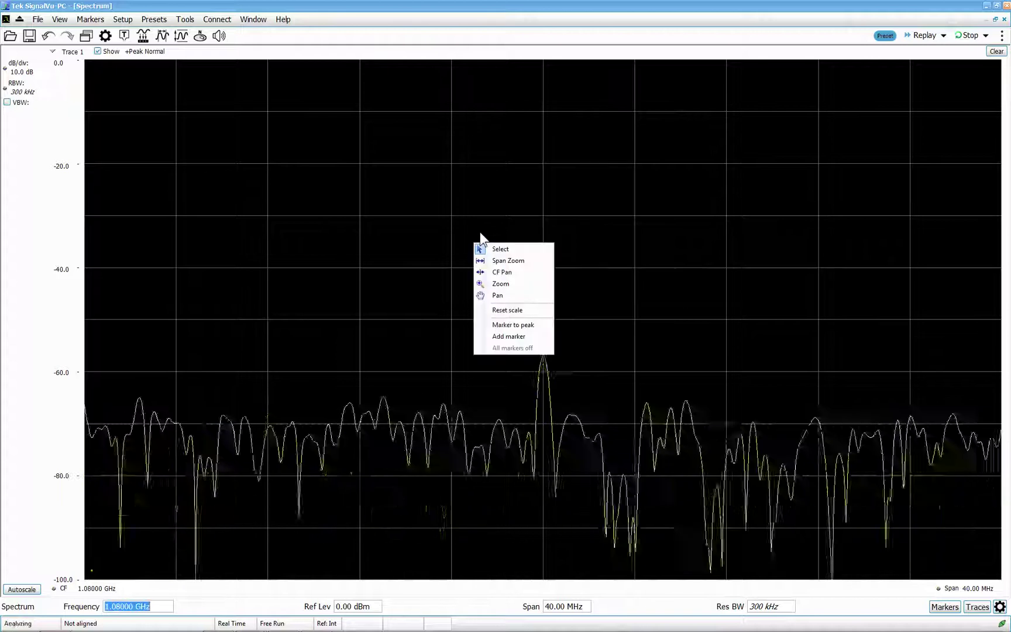
{"action": "left_click", "coordinate": [534, 325]}
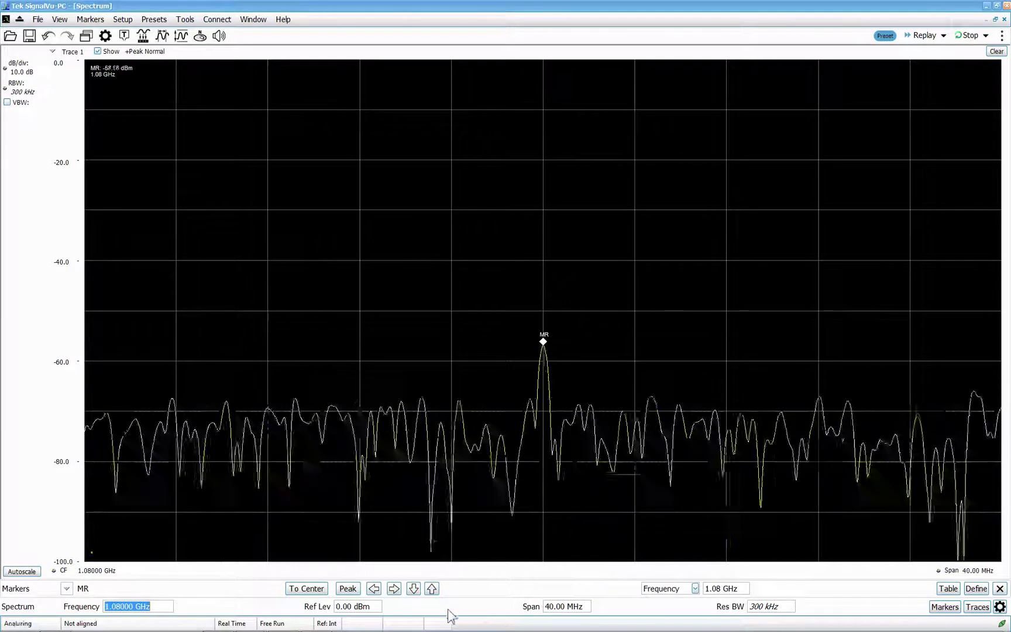
- Select the resolution bandwidth value, then reset the analyzer to default settings
{"action": "left_click", "coordinate": [772, 606]}
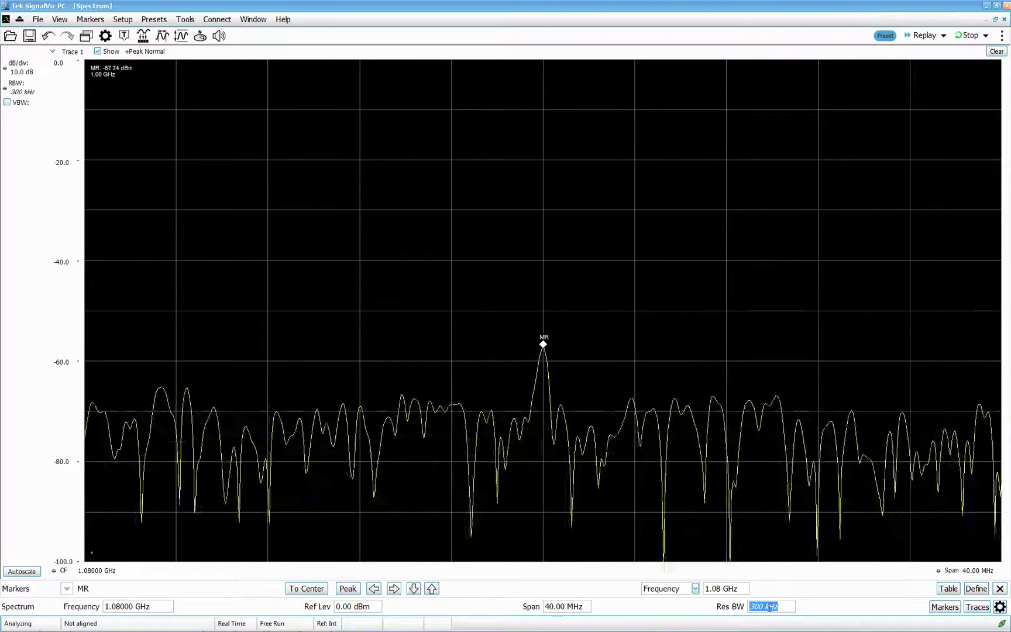
{"action": "scroll", "coordinate": [771, 607], "scroll_direction": "down", "scroll_amount": 2}
{"action": "scroll", "coordinate": [769, 608], "scroll_direction": "down", "scroll_amount": 3}
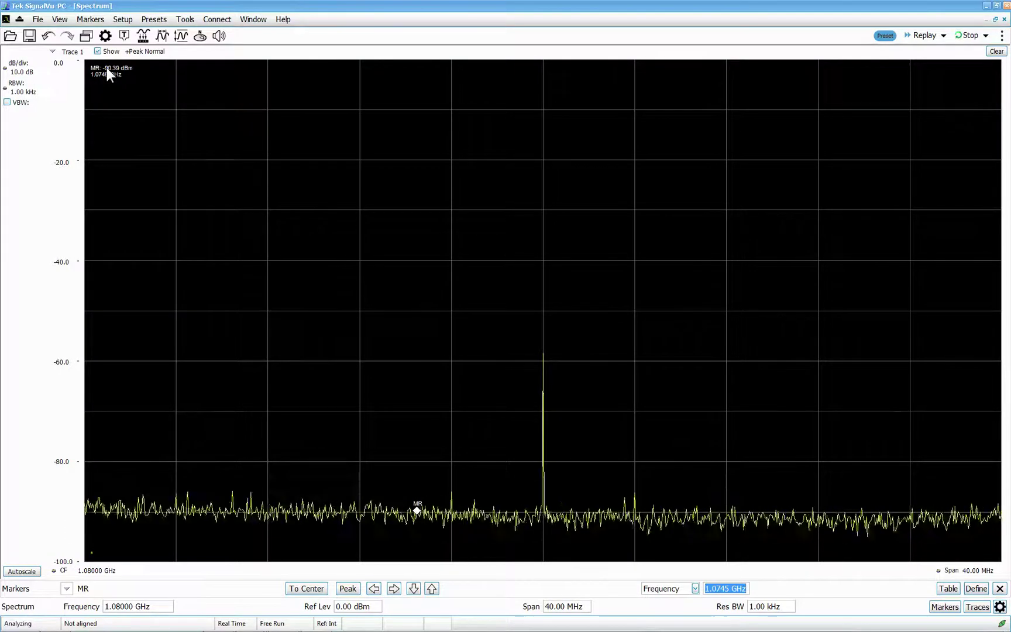
{"action": "left_click", "coordinate": [891, 38]}
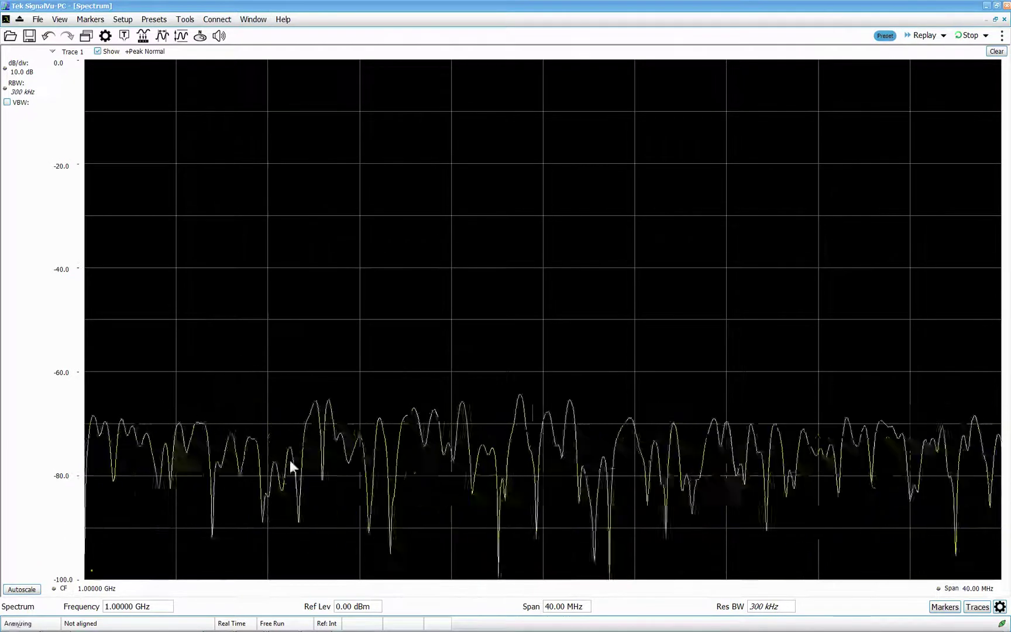
- Set centre frequency 2.44 GHz and reference level -30 dBm, and enable Trace 2
{"action": "left_click", "coordinate": [158, 609]}
{"action": "type", "text": "2"}
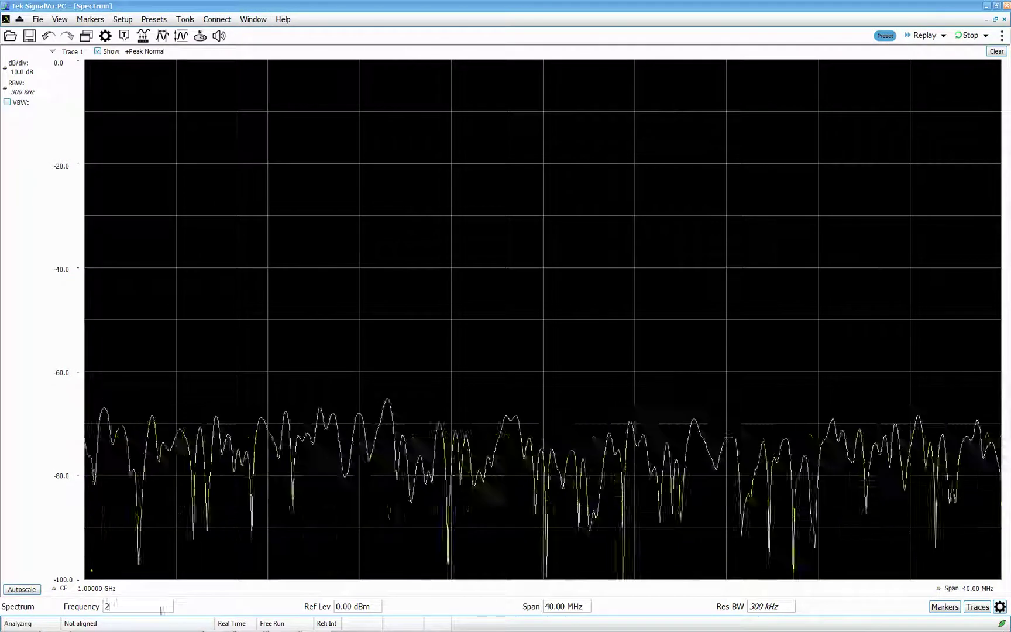
{"action": "type", "text": ".44"}
{"action": "key", "text": "Return"}
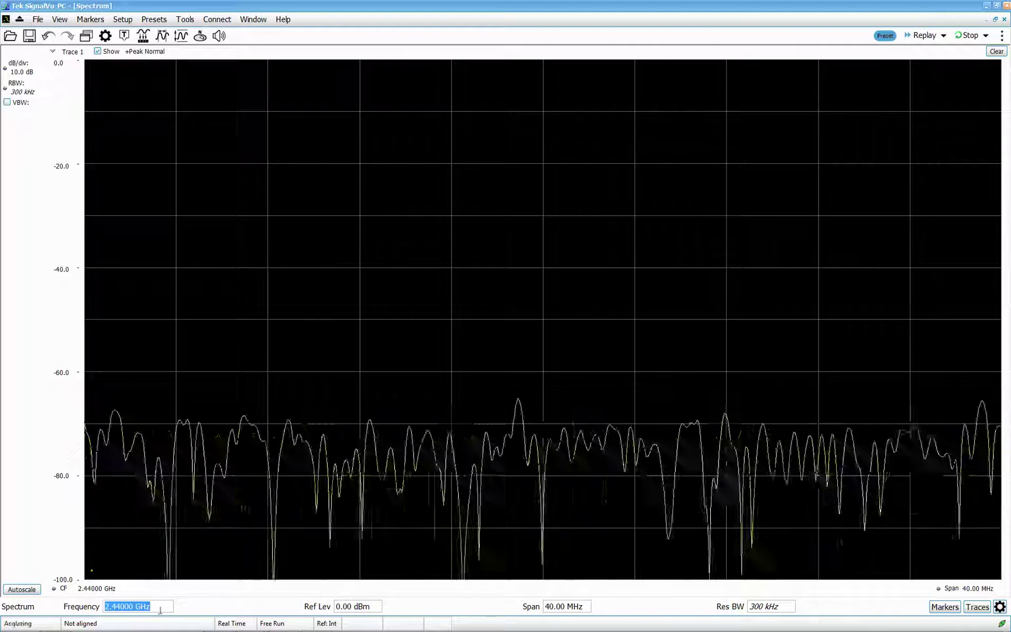
{"action": "left_click", "coordinate": [360, 608]}
{"action": "type", "text": "-30"}
{"action": "key", "text": "Return"}
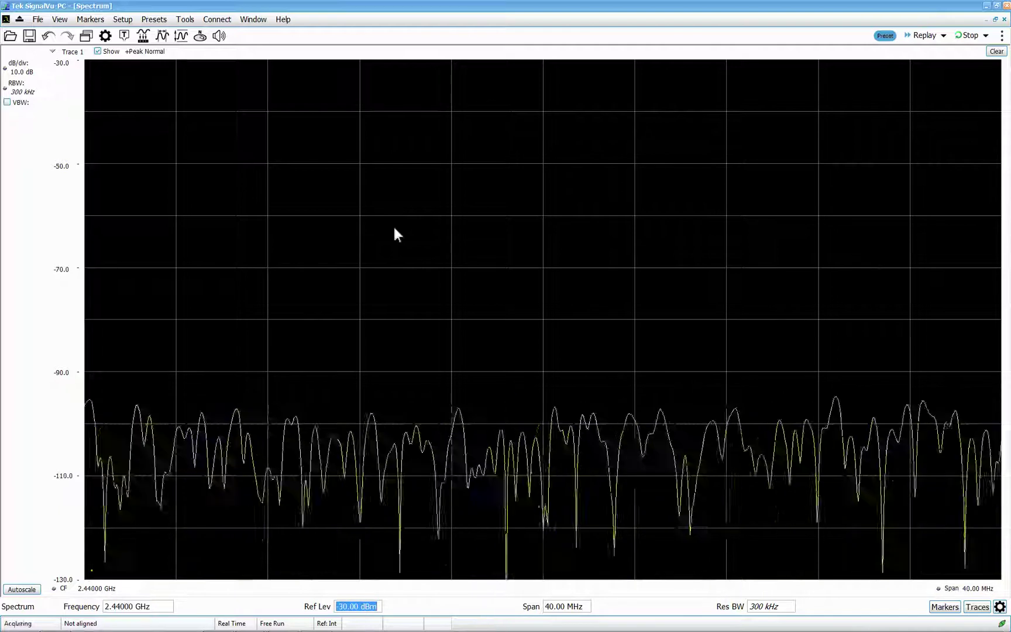
{"action": "left_click", "coordinate": [59, 52]}
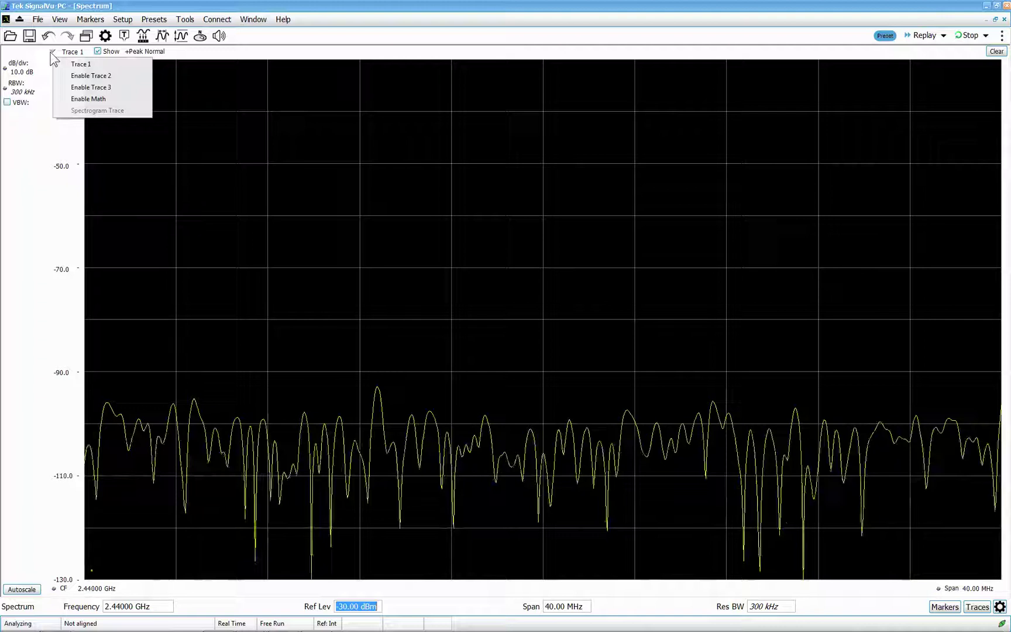
{"action": "left_click", "coordinate": [88, 75]}
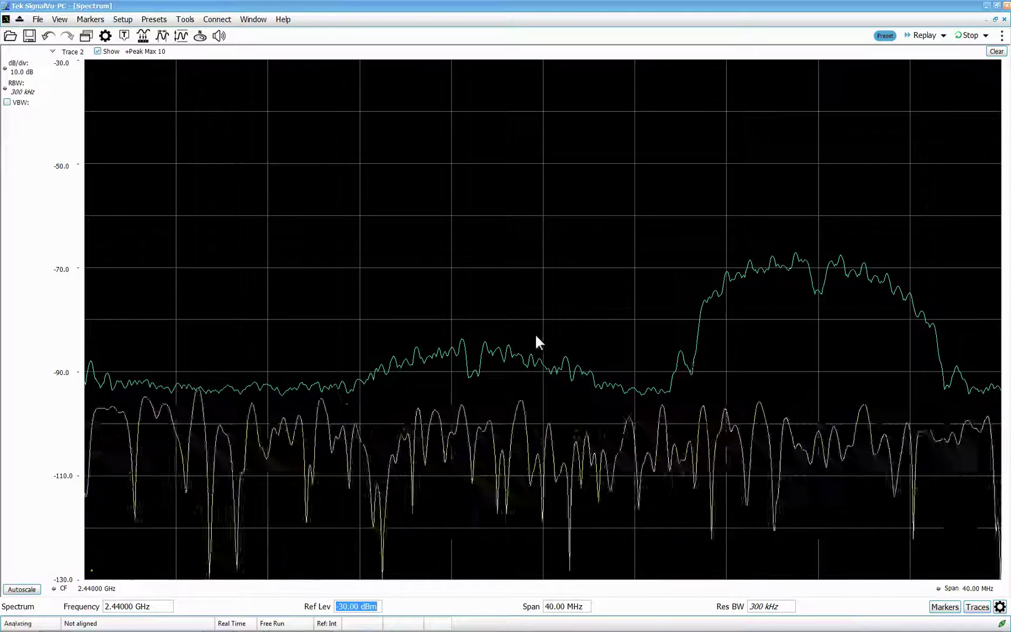
- Open the Displays dialog and browse the Analog Modulation through Audio Analysis categories
{"action": "left_click", "coordinate": [86, 35]}
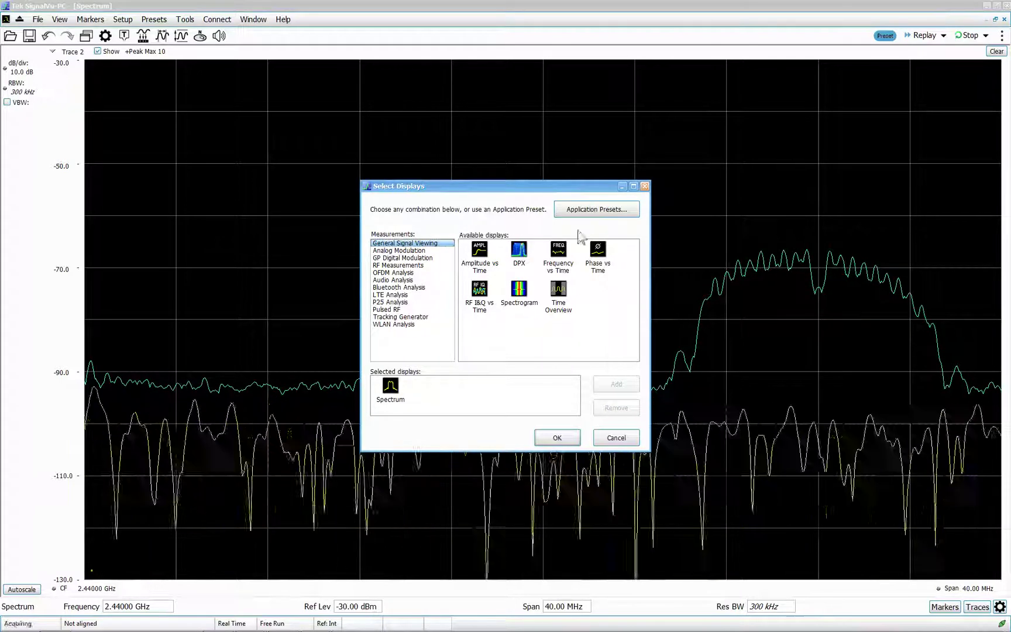
{"action": "left_click", "coordinate": [419, 251]}
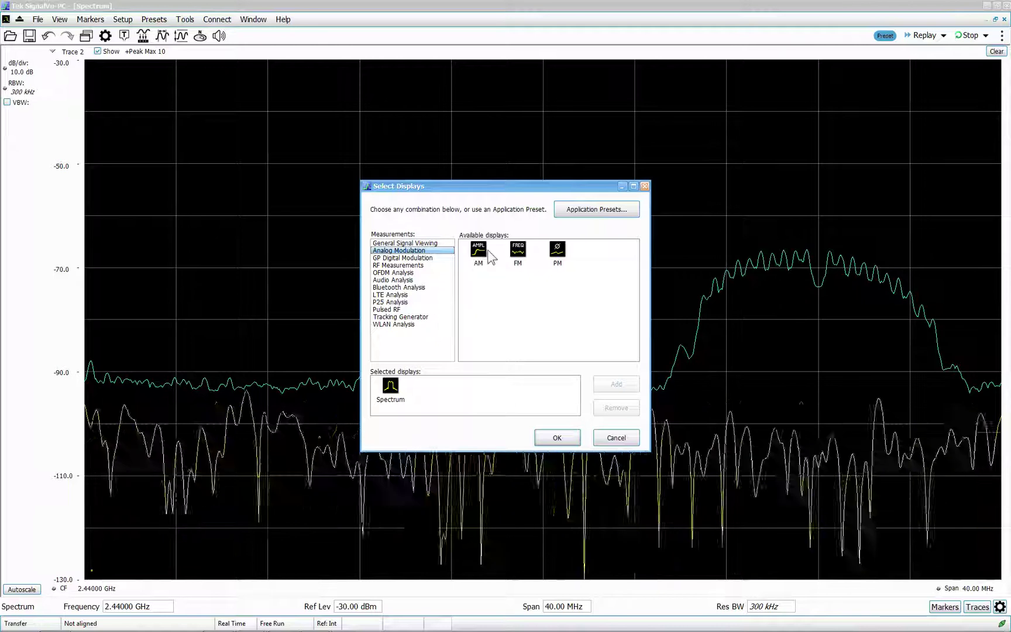
{"action": "left_click", "coordinate": [399, 265]}
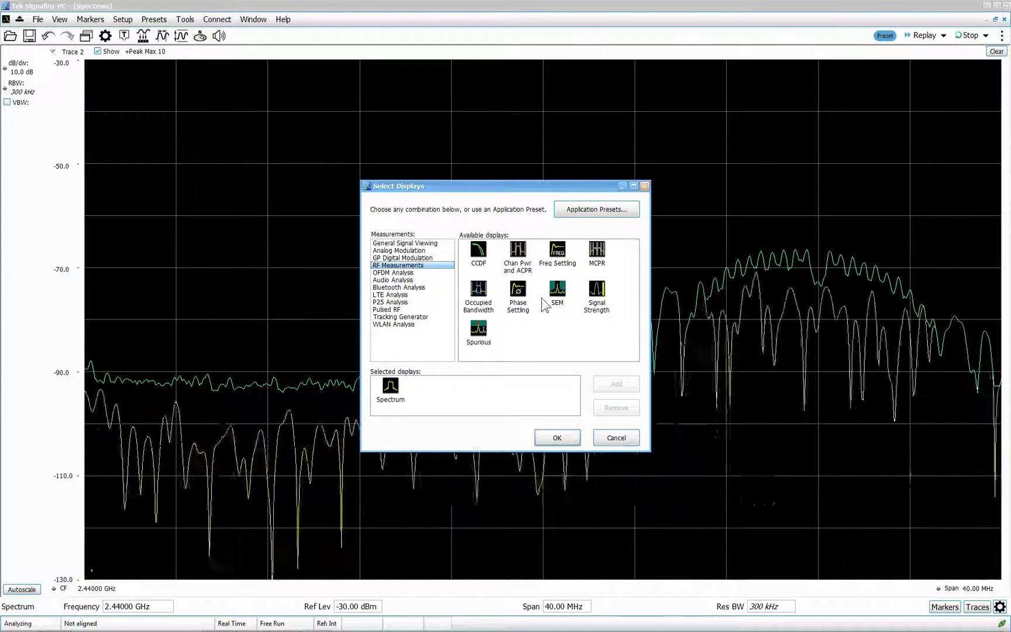
{"action": "left_click", "coordinate": [390, 258]}
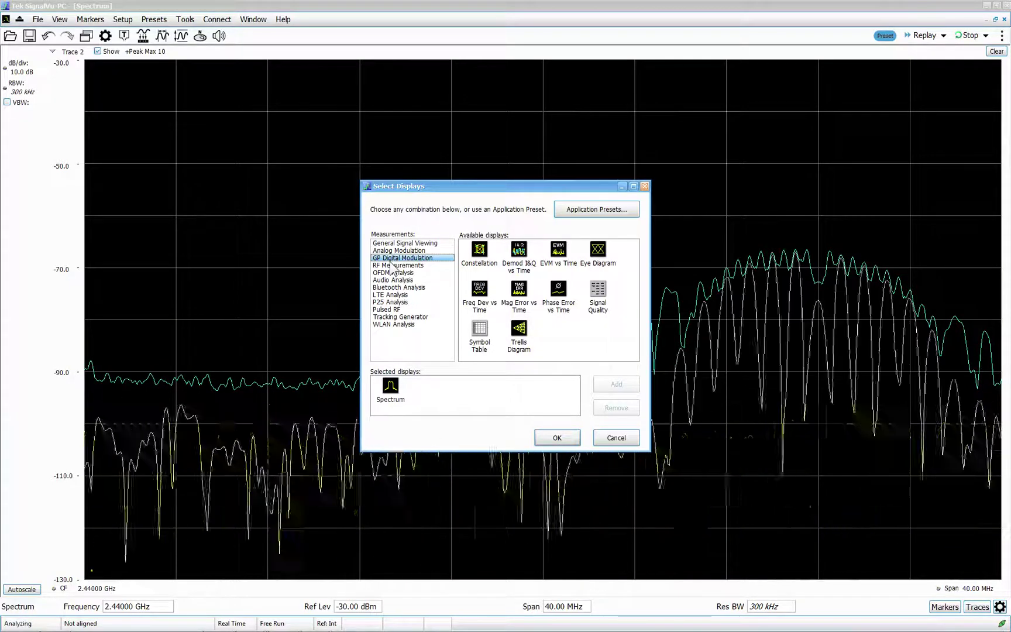
{"action": "left_click", "coordinate": [395, 273]}
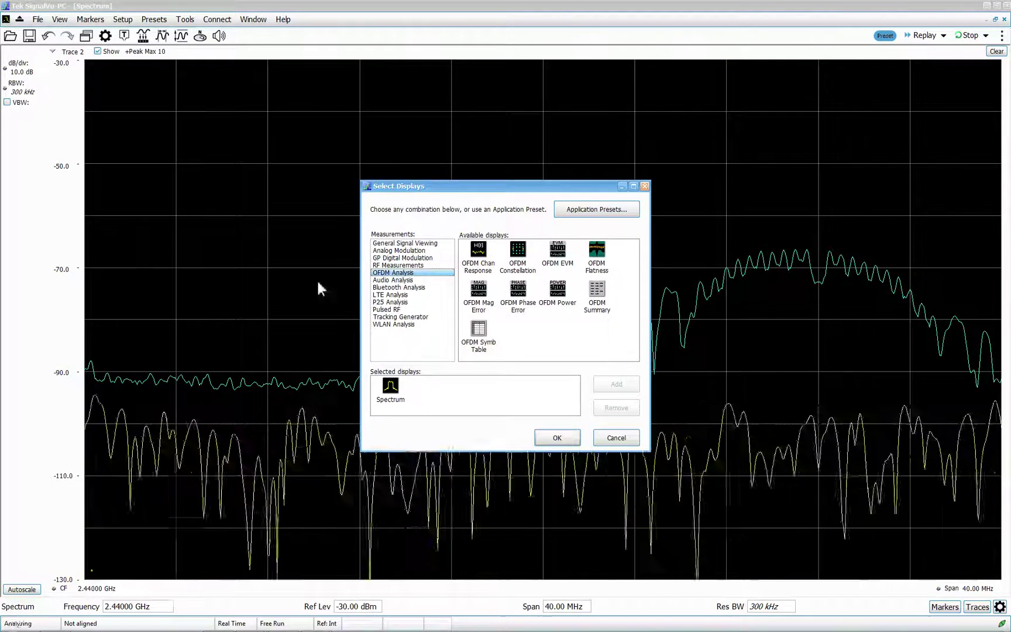
{"action": "left_click", "coordinate": [407, 280]}
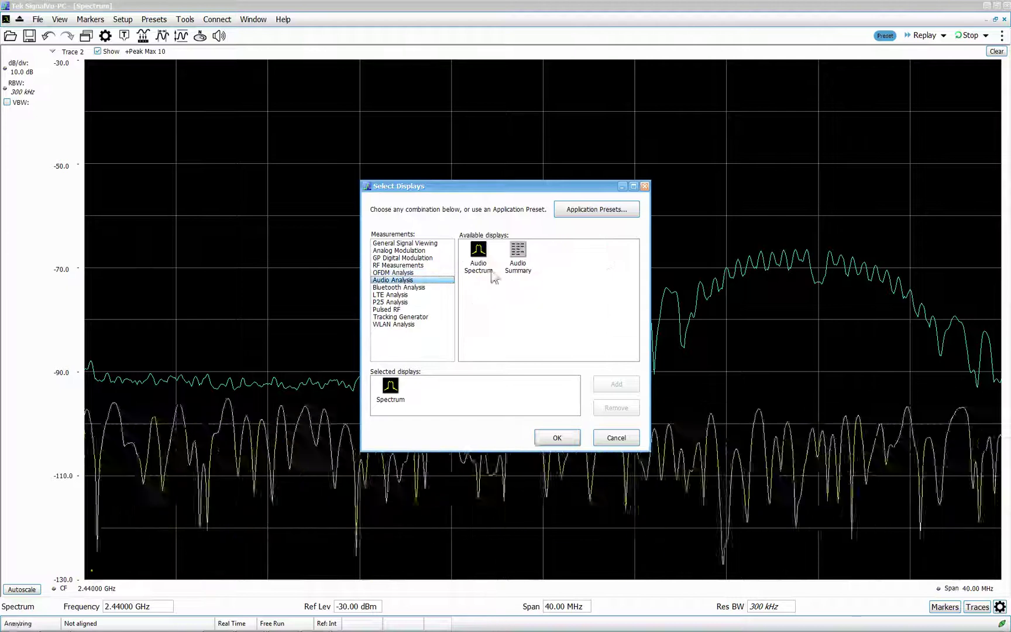
- Browse Bluetooth through WLAN categories, then add DPX from General Signal Viewing
{"action": "left_click", "coordinate": [415, 288]}
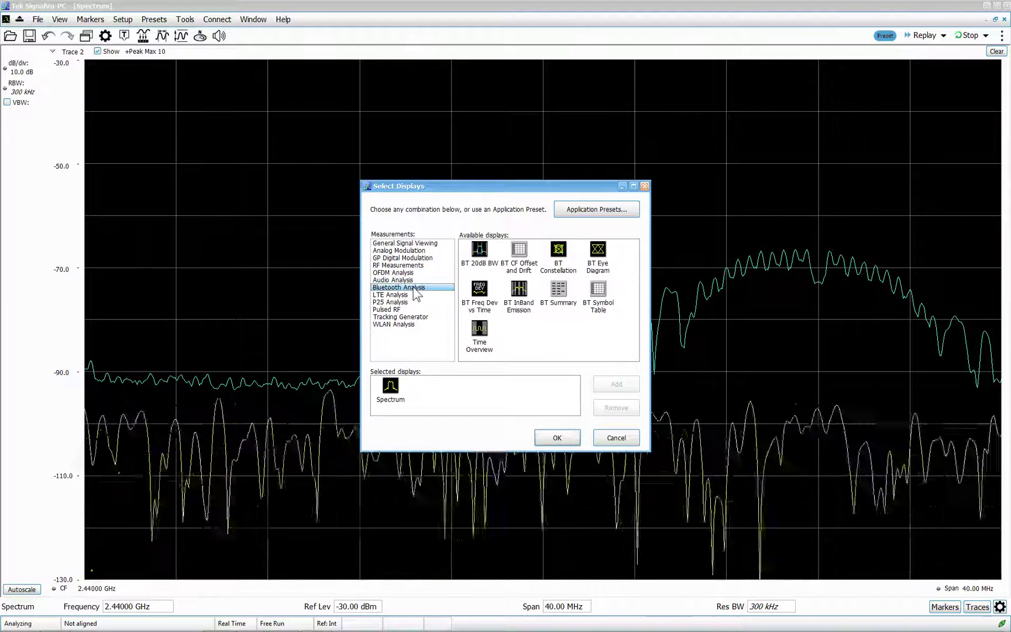
{"action": "left_click", "coordinate": [411, 296]}
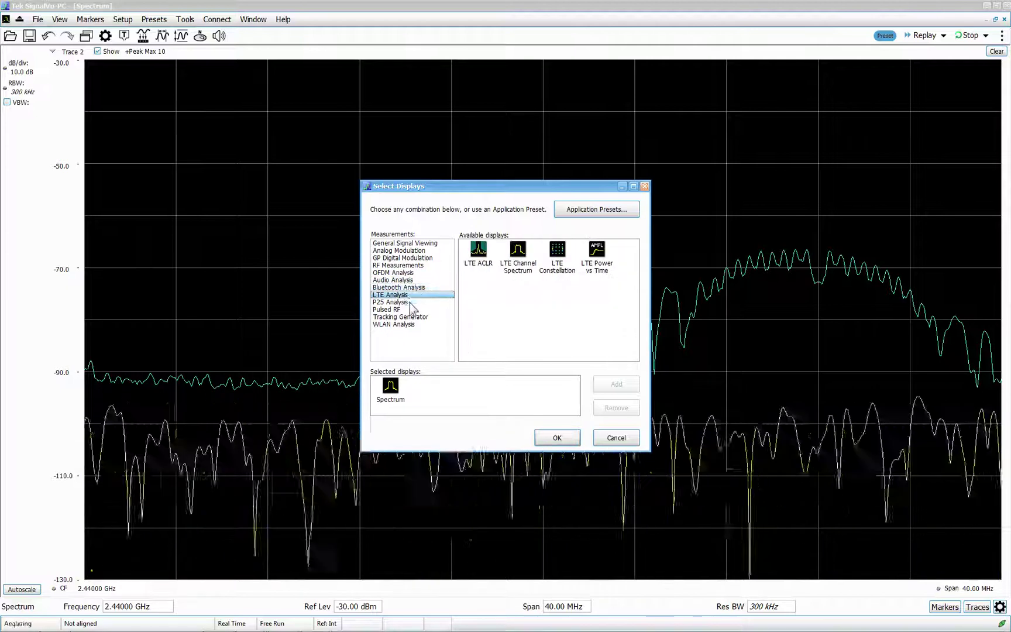
{"action": "left_click", "coordinate": [411, 304]}
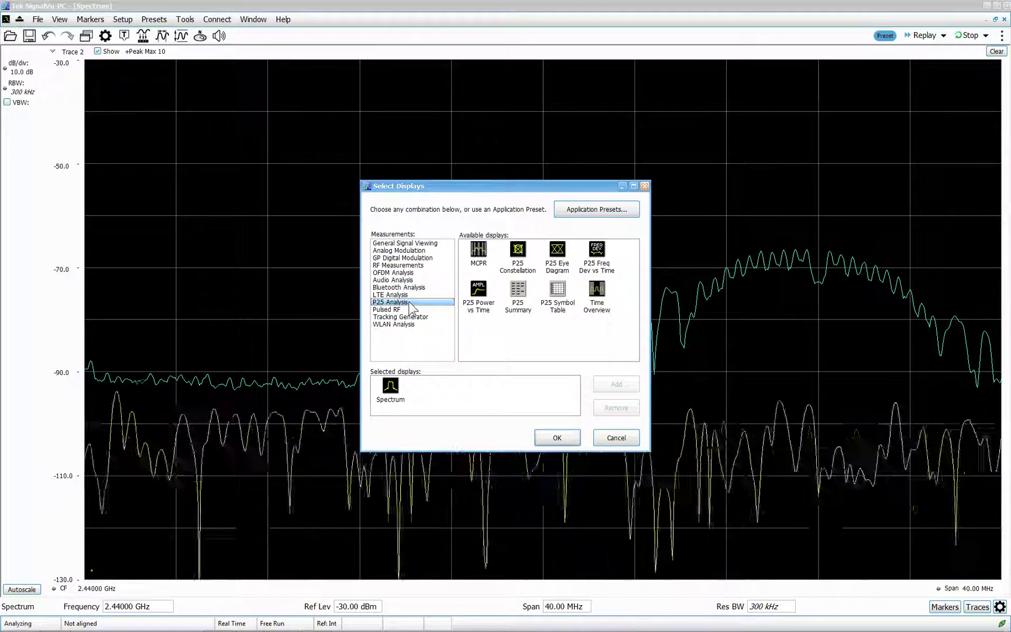
{"action": "left_click", "coordinate": [400, 311]}
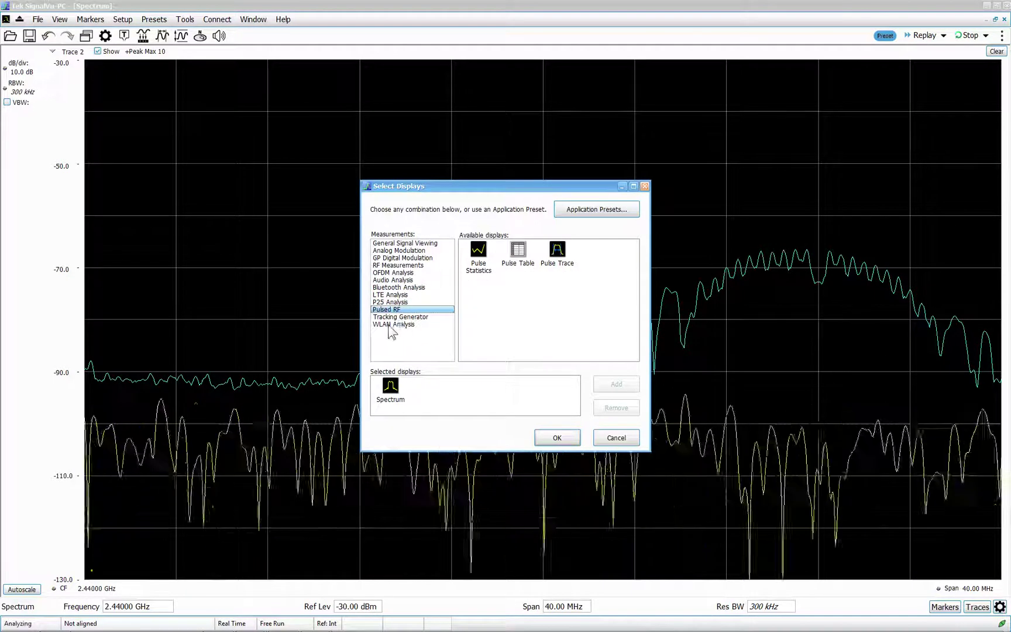
{"action": "left_click", "coordinate": [391, 325]}
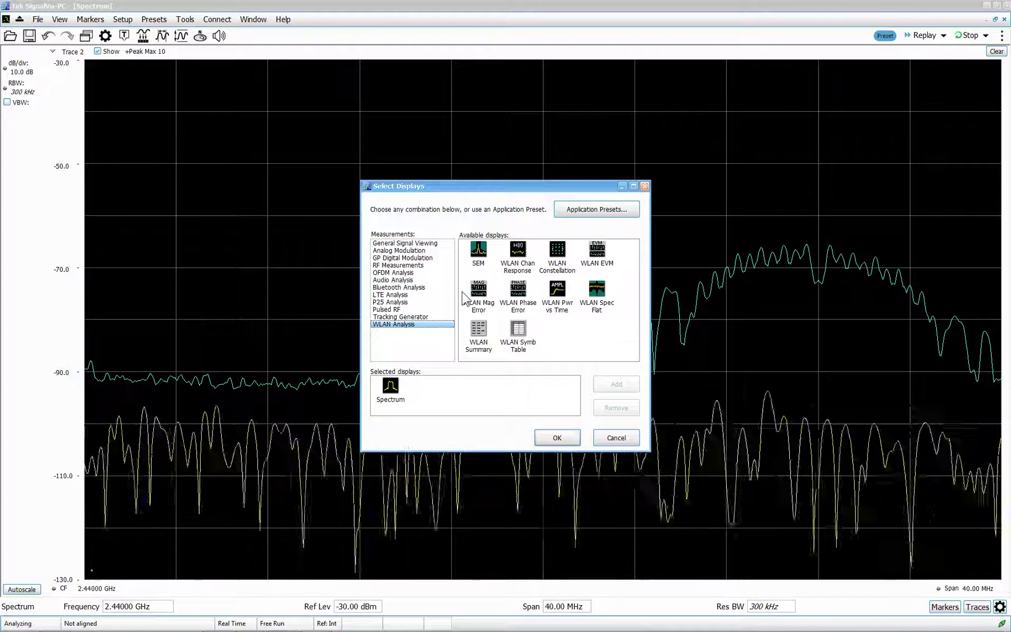
{"action": "left_click", "coordinate": [556, 438]}
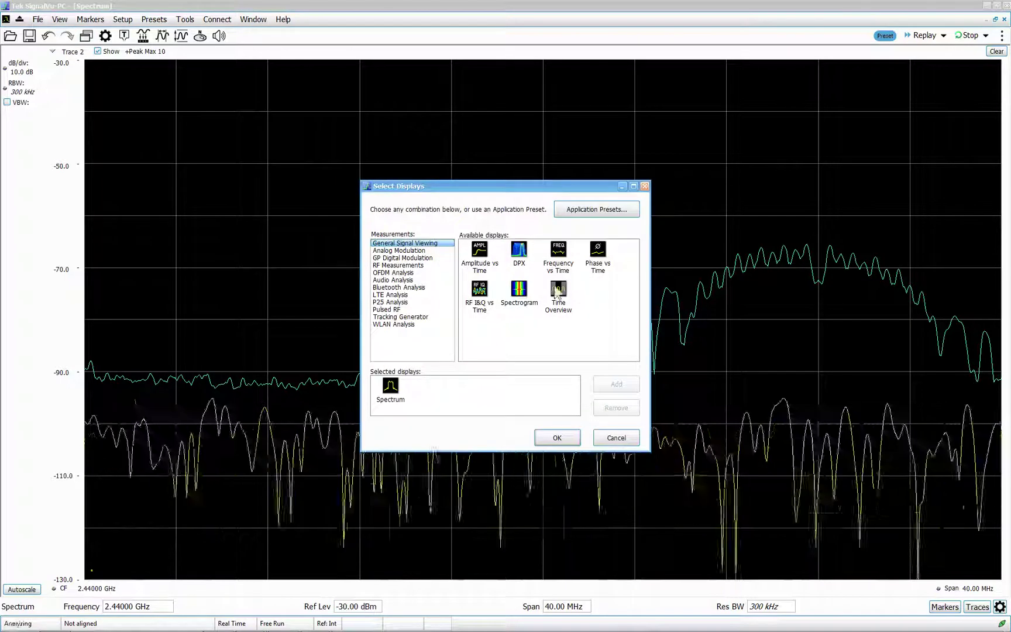
{"action": "left_click_drag", "start_coordinate": [519, 257], "coordinate": [410, 393]}
- Confirm the DPX display and show its Trace2 as a peak hold
{"action": "left_click", "coordinate": [554, 436]}
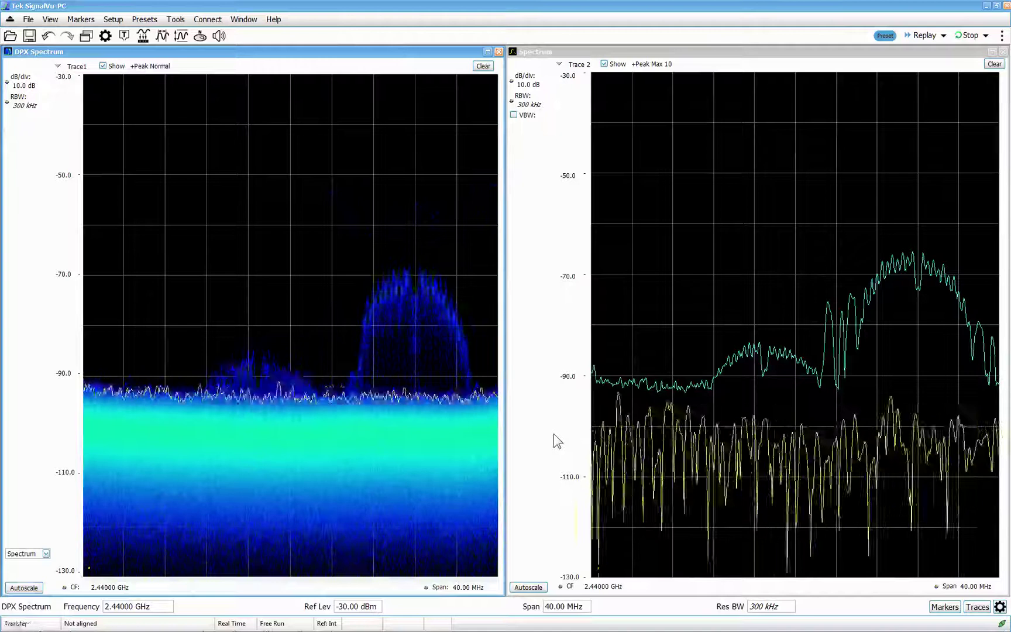
{"action": "left_click", "coordinate": [57, 66]}
{"action": "left_click", "coordinate": [79, 102]}
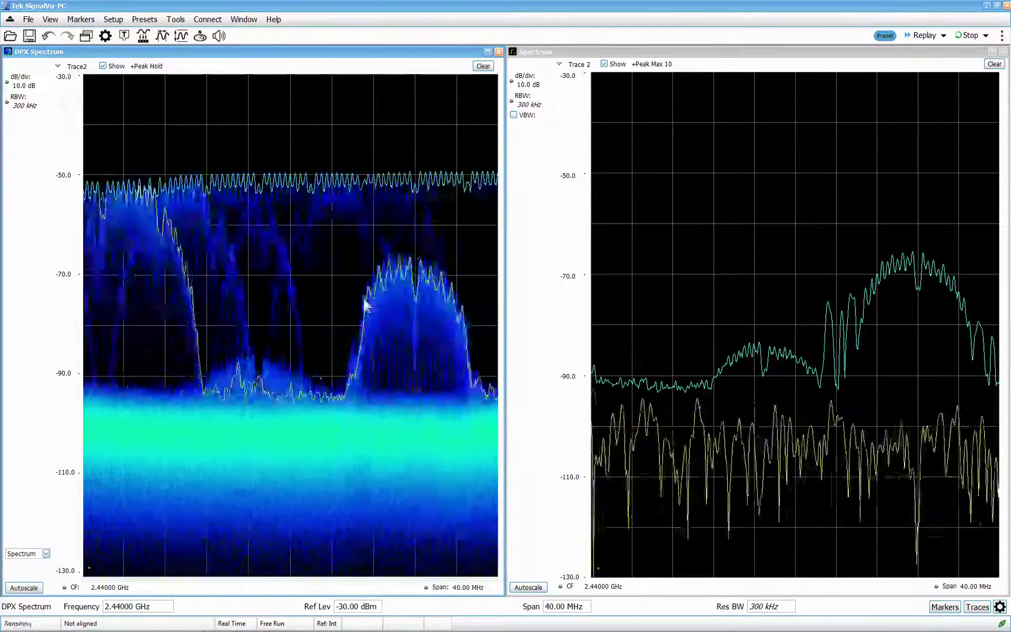
- Clear the held peak traces in both the DPX and Spectrum panes
{"action": "left_click", "coordinate": [489, 68]}
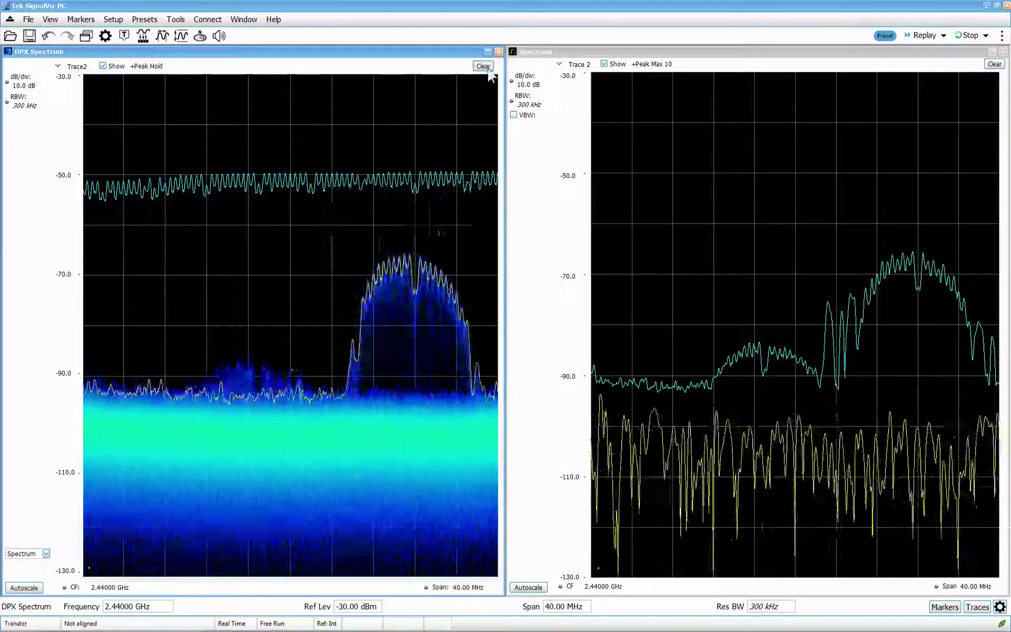
{"action": "left_click", "coordinate": [489, 69]}
{"action": "left_click", "coordinate": [844, 211]}
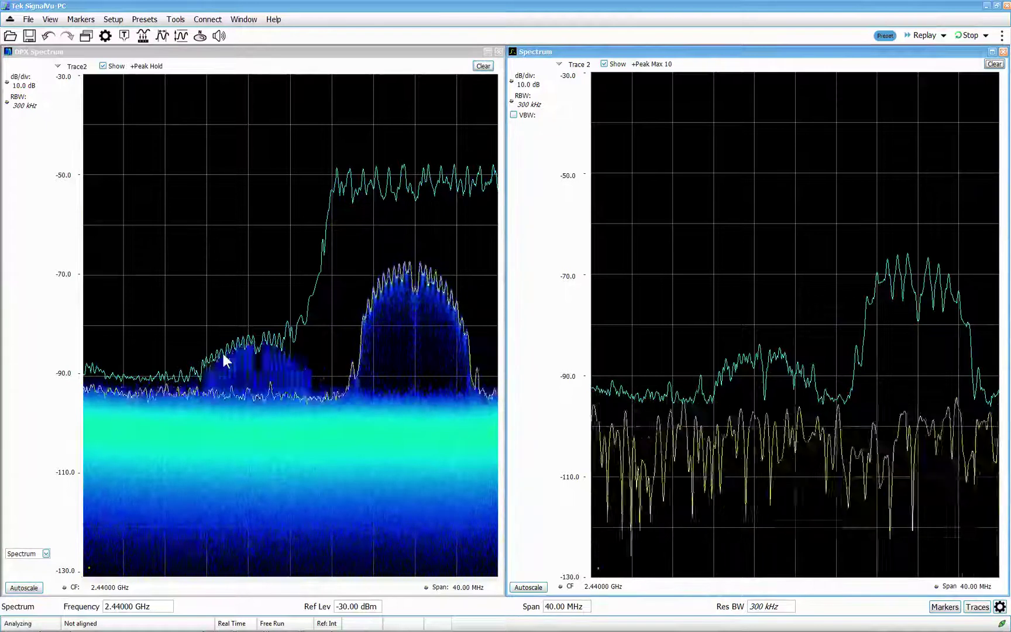
{"action": "left_click", "coordinate": [484, 66]}
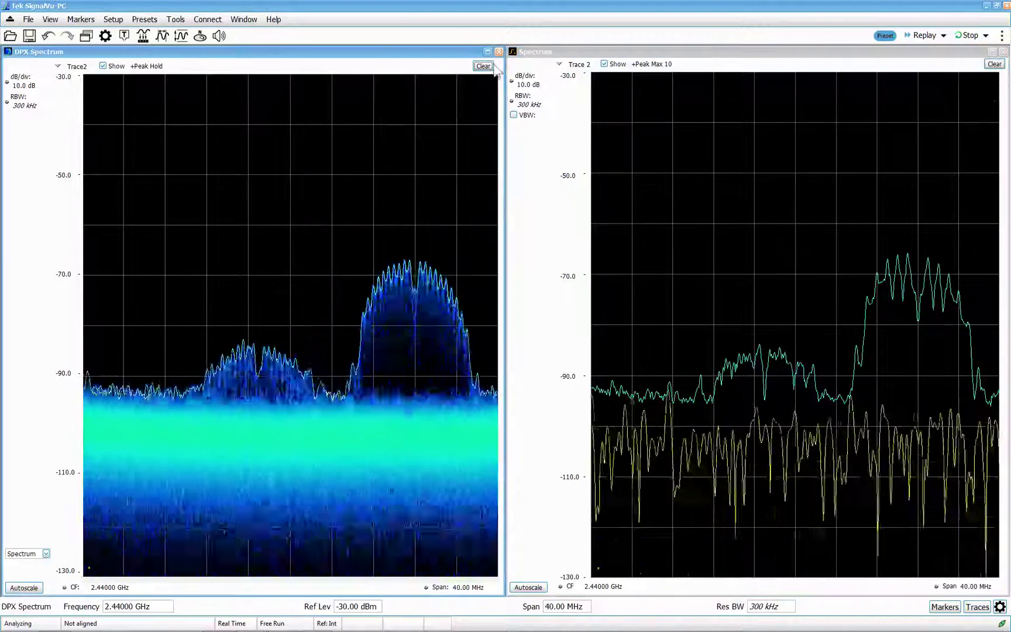
{"action": "left_click", "coordinate": [994, 63]}
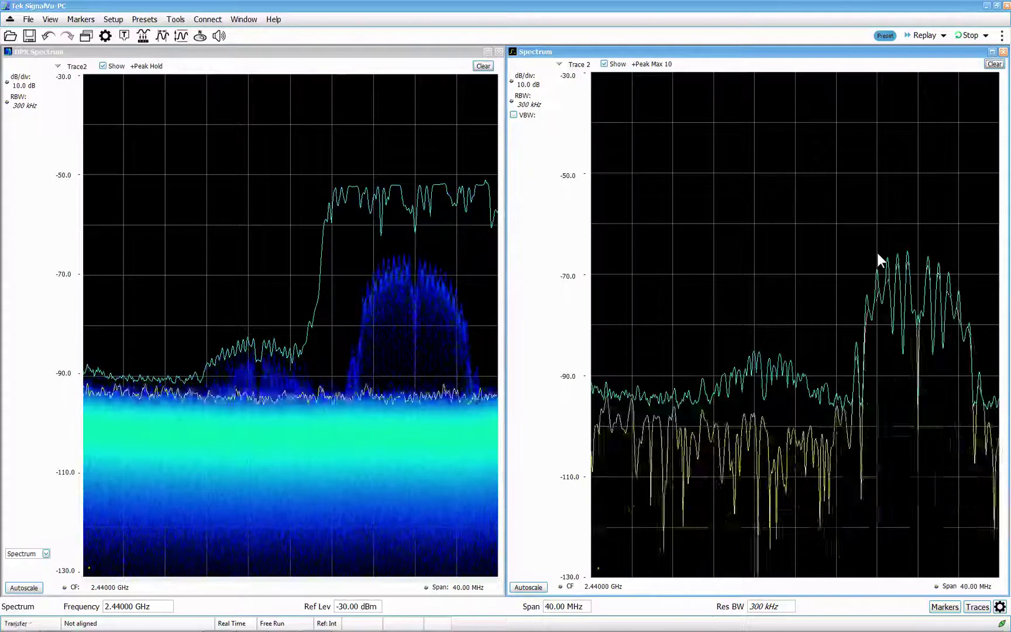
- Close the Spectrum view and pan the DPX centre frequency to 2.45211 GHz
{"action": "left_click", "coordinate": [1004, 51]}
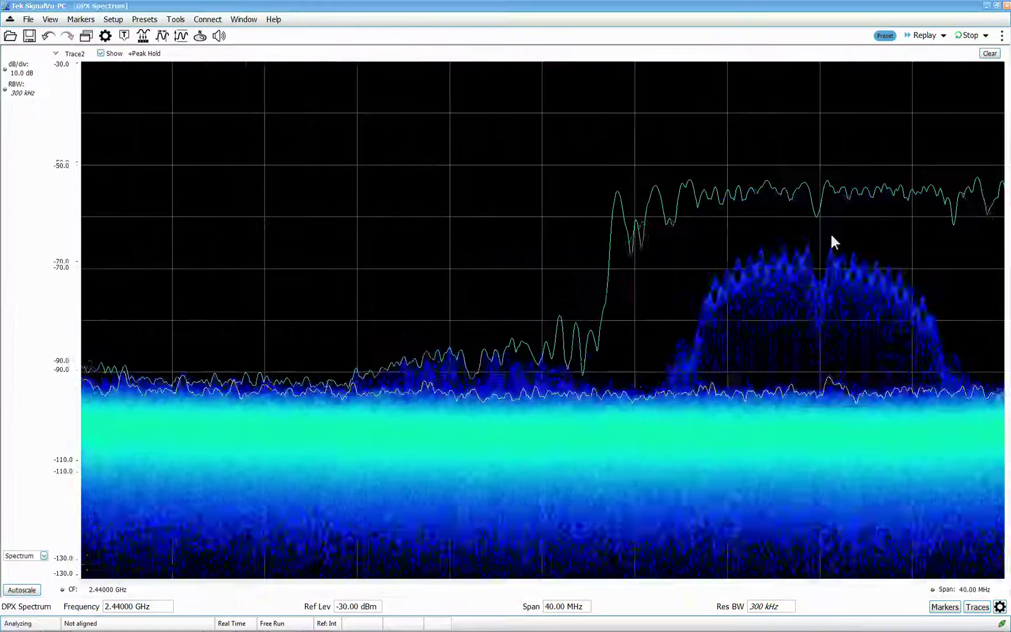
{"action": "right_click", "coordinate": [793, 294]}
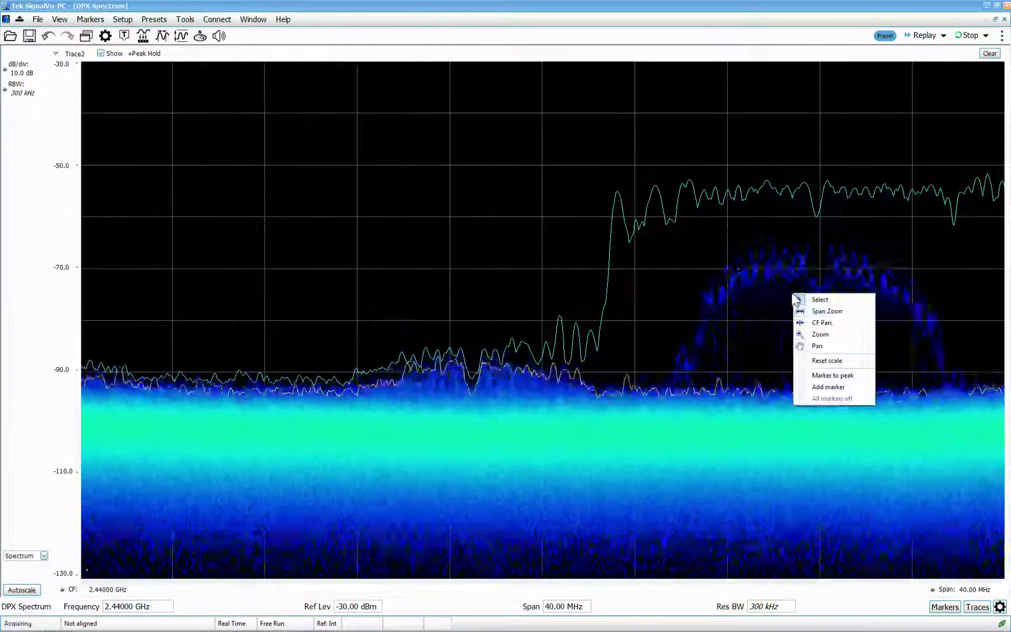
{"action": "left_click", "coordinate": [829, 321]}
{"action": "left_click_drag", "start_coordinate": [826, 316], "coordinate": [544, 308]}
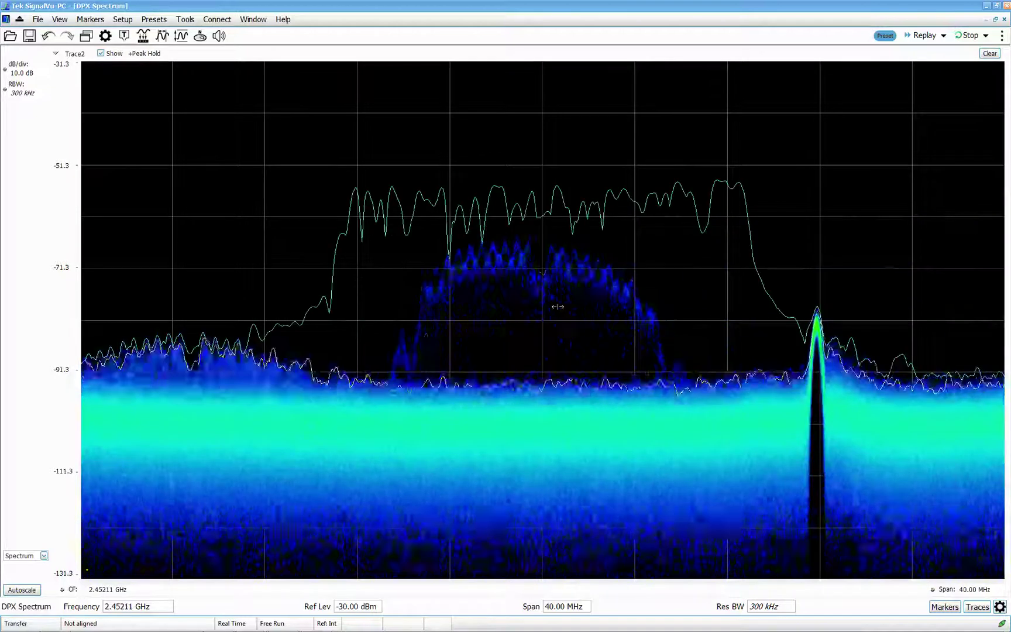
- Hide Trace2, switch Trace1 off, and bring up DPX Settings
{"action": "left_click", "coordinate": [101, 53]}
{"action": "left_click", "coordinate": [70, 53]}
{"action": "left_click", "coordinate": [75, 78]}
{"action": "left_click", "coordinate": [101, 53]}
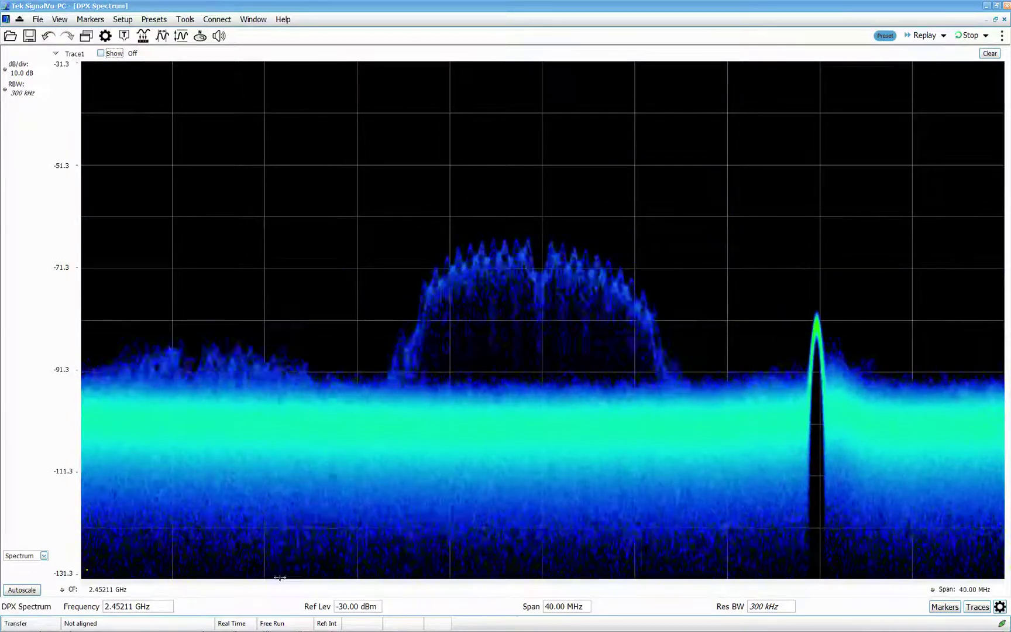
{"action": "double_click", "coordinate": [278, 468]}
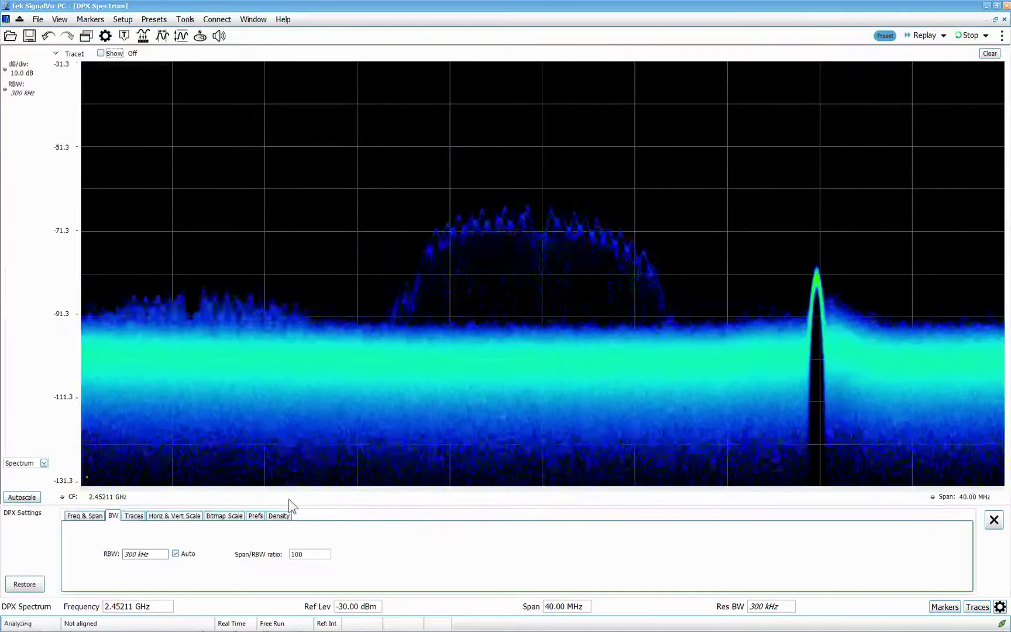
- Give the Bitmap trace a 0.0 s variable persistence, then show Bitmap Scale settings
{"action": "left_click", "coordinate": [138, 517]}
{"action": "left_click", "coordinate": [154, 535]}
{"action": "left_click", "coordinate": [141, 544]}
{"action": "left_click", "coordinate": [250, 572]}
{"action": "type", "text": ".0s"}
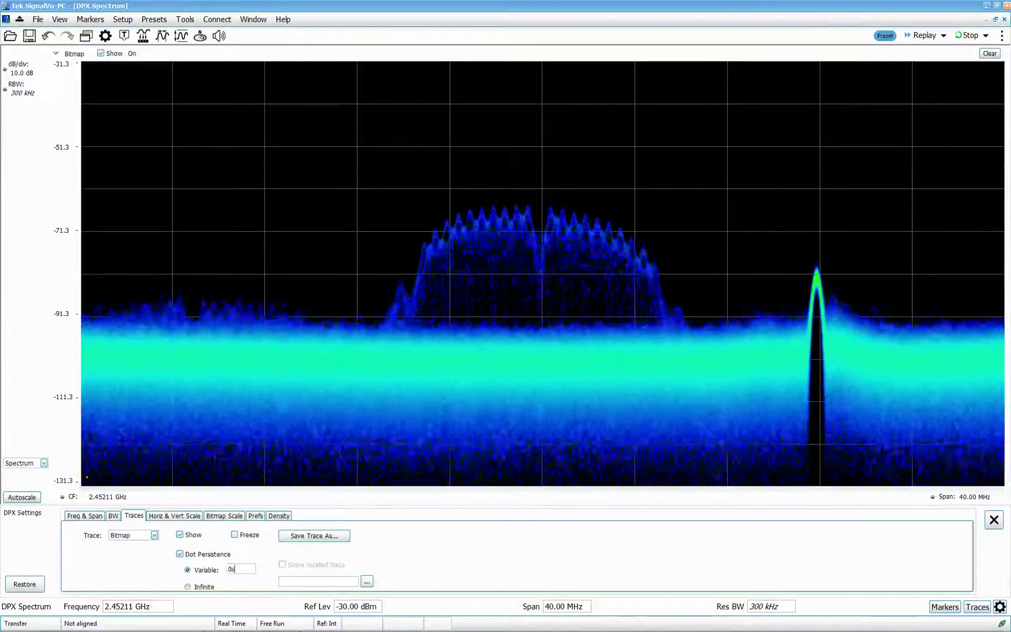
{"action": "key", "text": "Return"}
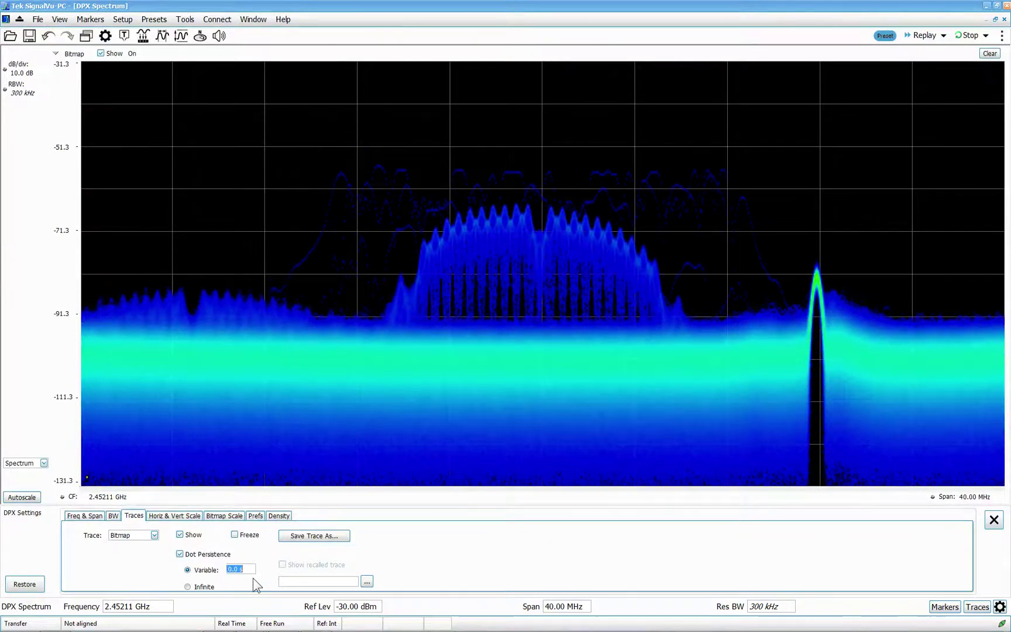
{"action": "left_click", "coordinate": [223, 516]}
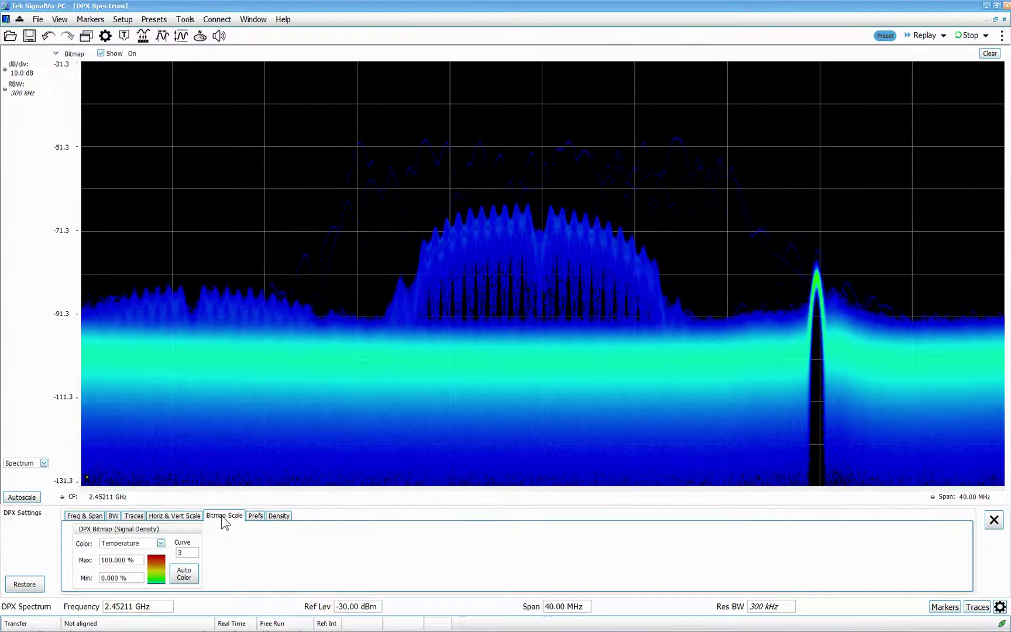
- Auto Color the bitmap scale to a 0–30 % range and set the curve to 3.8
{"action": "left_click", "coordinate": [188, 579]}
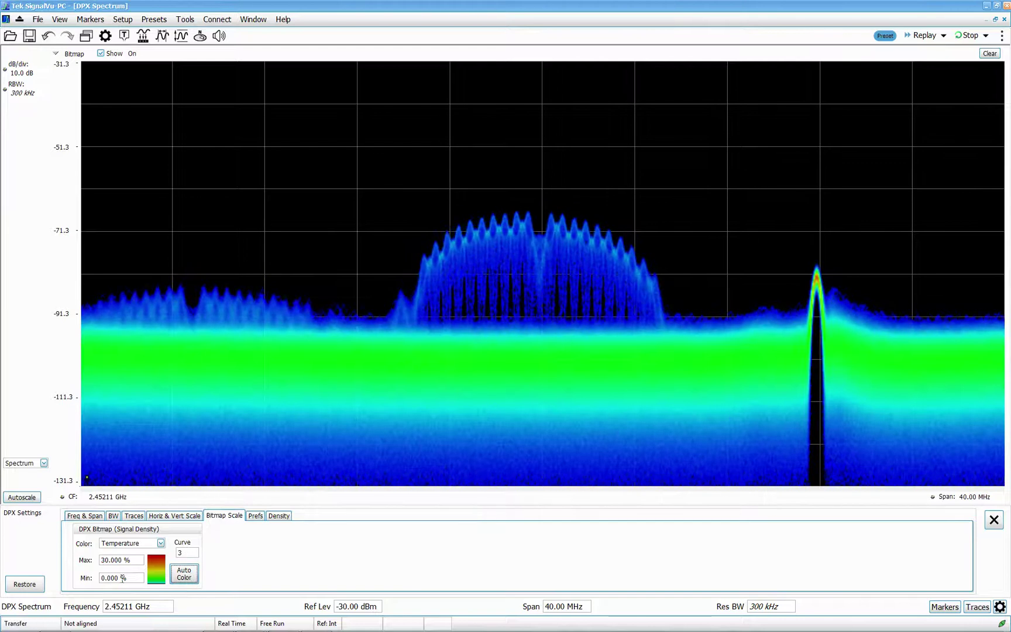
{"action": "type", "text": "3.8"}
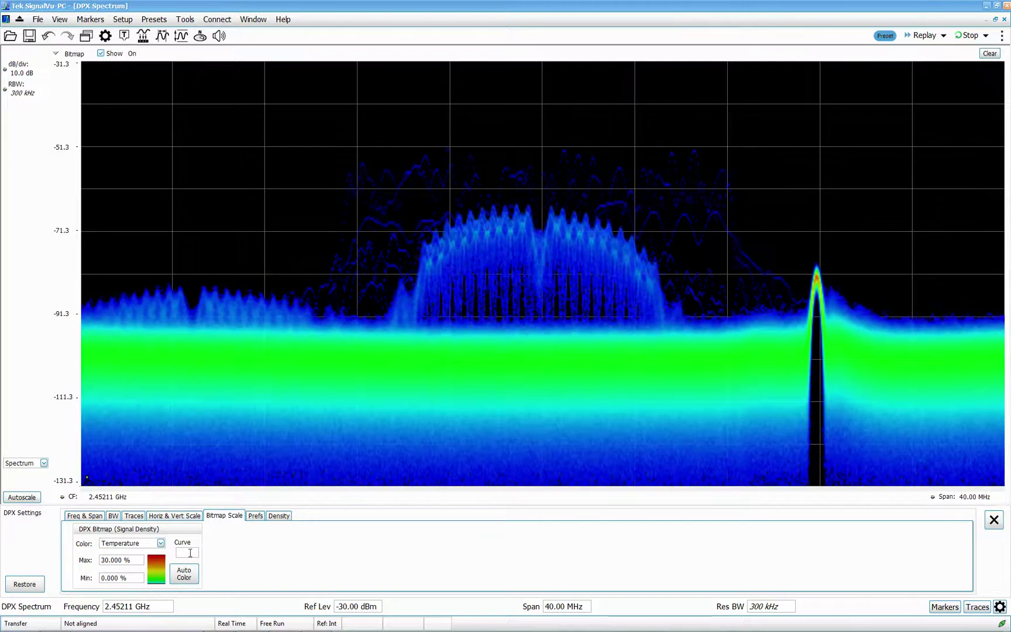
{"action": "key", "text": "Return"}
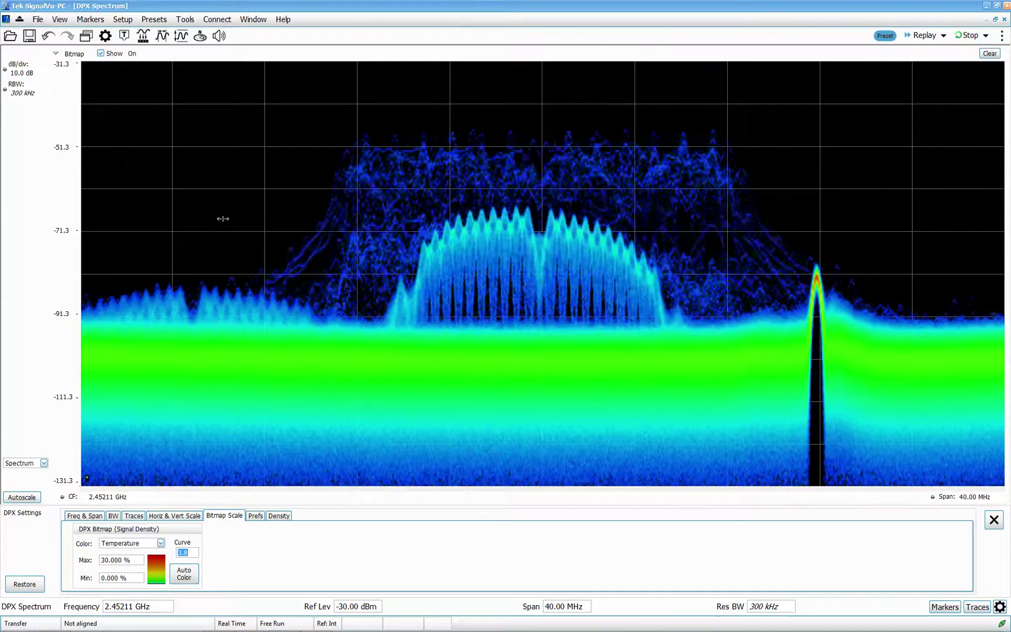
- Bring up Audio Demod and select AM - 8 kHz demodulation instead of FM - 200 kHz
{"action": "left_click", "coordinate": [219, 36]}
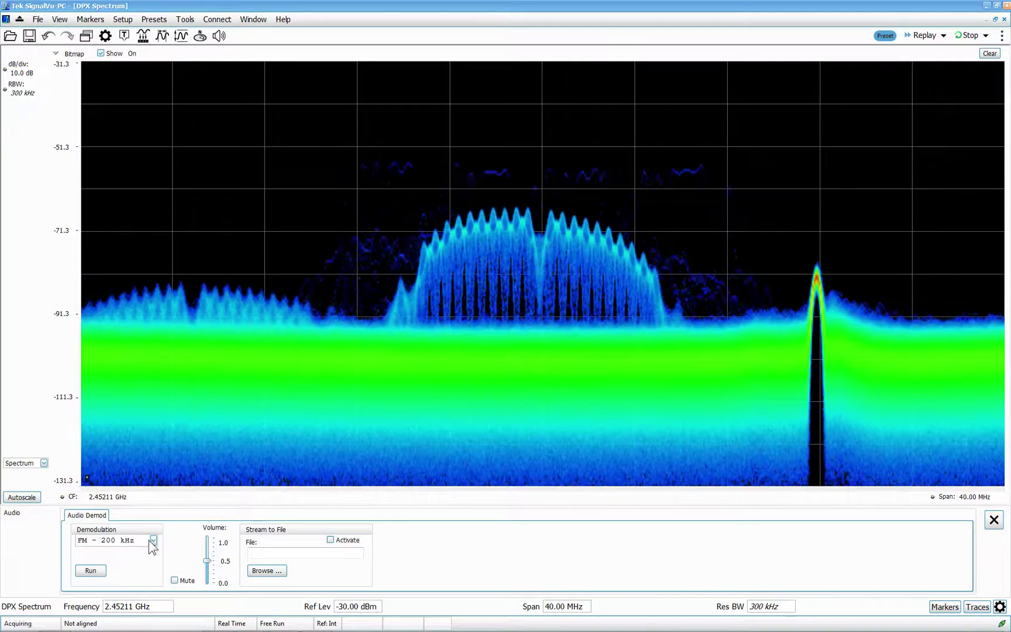
{"action": "left_click", "coordinate": [153, 540]}
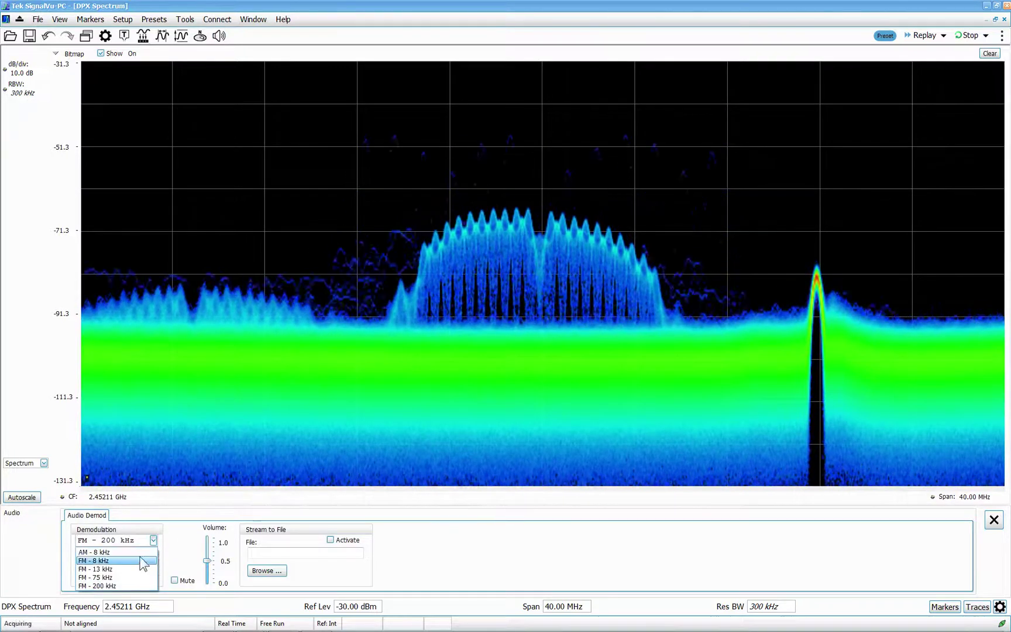
{"action": "left_click", "coordinate": [141, 552]}
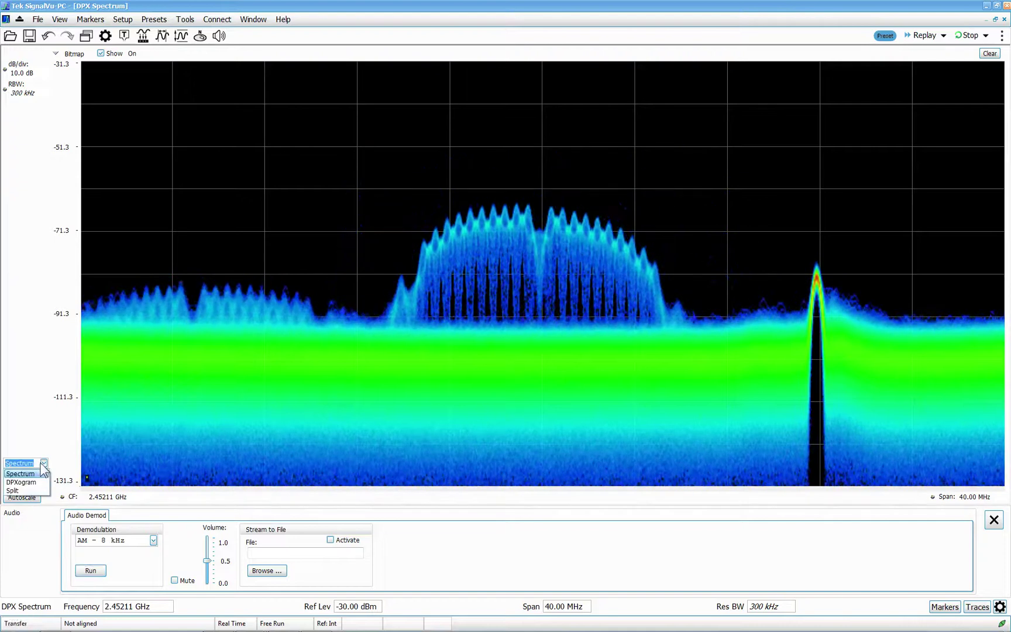
- Show an enlarged DPXogram in split view at 500 ms per division
{"action": "left_click", "coordinate": [13, 490]}
{"action": "left_click_drag", "start_coordinate": [505, 132], "coordinate": [505, 237]}
{"action": "left_click", "coordinate": [26, 69]}
{"action": "type", "text": "500ms"}
{"action": "key", "text": "Return"}
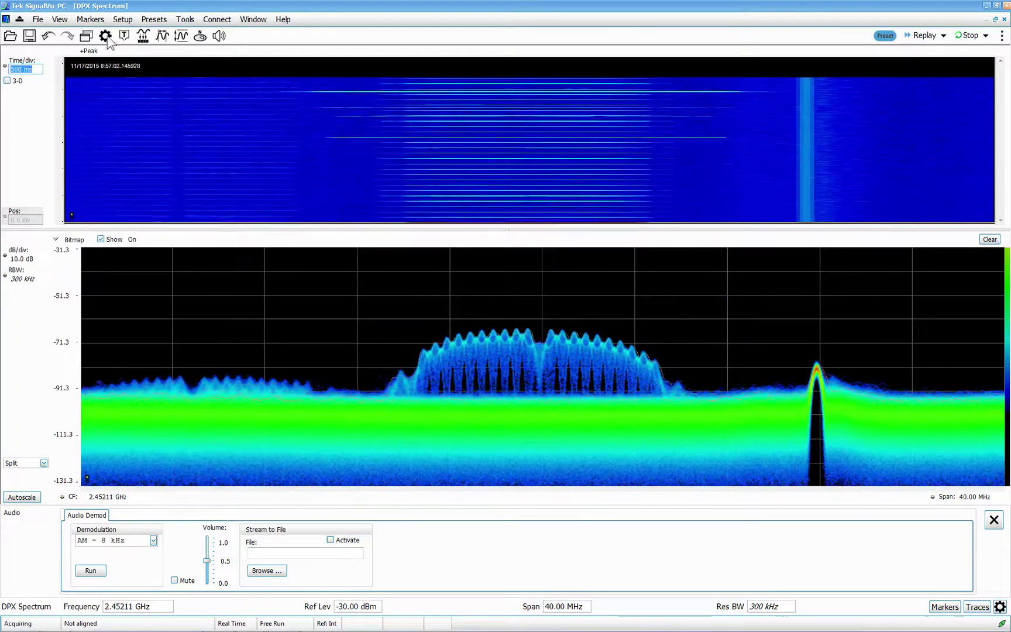
- Set the DPXogram colour minimum to -90 dBm in the Amplitude Scale settings
{"action": "left_click", "coordinate": [105, 36]}
{"action": "left_click", "coordinate": [207, 515]}
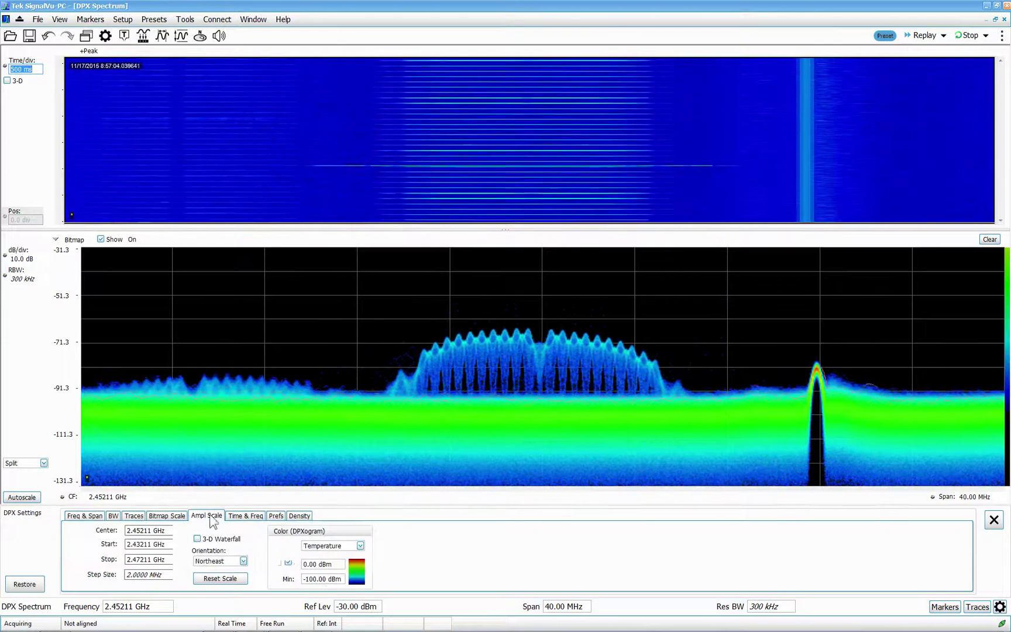
{"action": "left_click", "coordinate": [323, 579]}
{"action": "type", "text": "-90"}
{"action": "key", "text": "Return"}
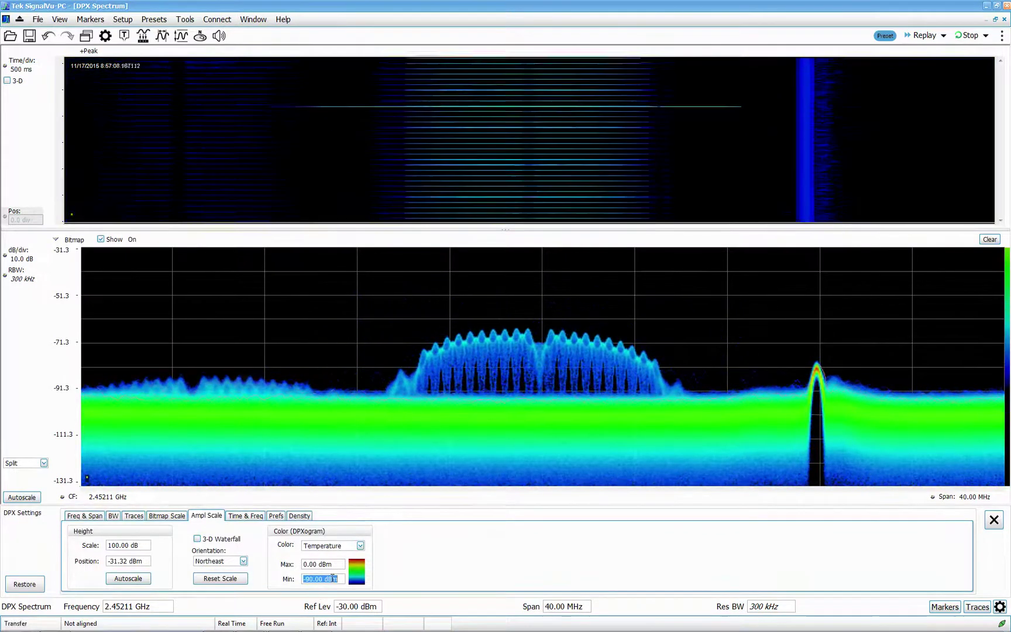
- Set the colour maximum to -40 dBm and the time scale to 100 ms/div
{"action": "left_click", "coordinate": [320, 563]}
{"action": "type", "text": "-30"}
{"action": "key", "text": "Return"}
{"action": "type", "text": "-40"}
{"action": "key", "text": "Return"}
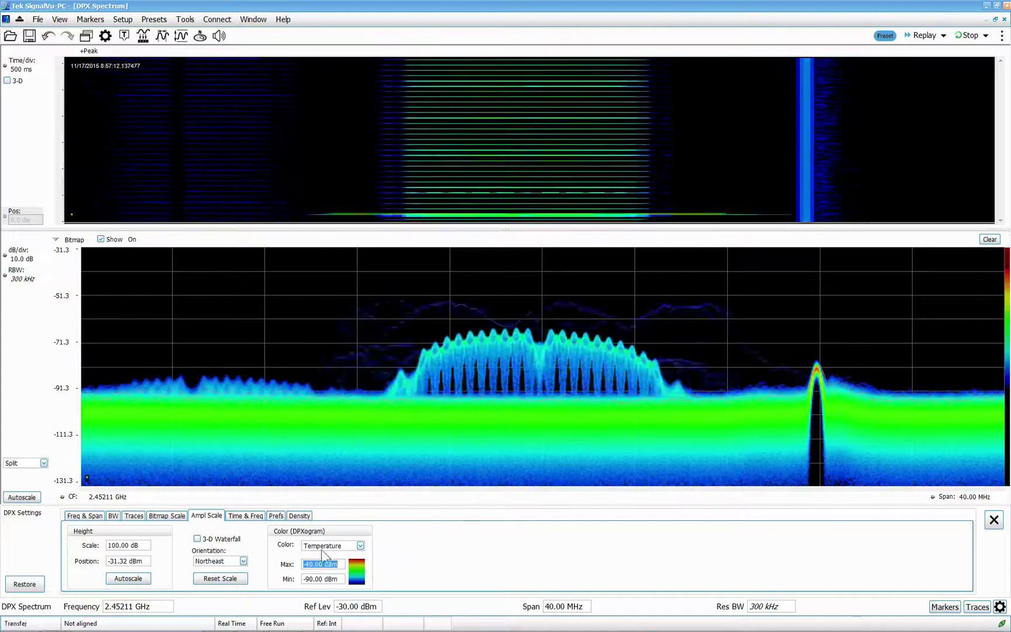
{"action": "left_click", "coordinate": [29, 68]}
{"action": "type", "text": "100"}
{"action": "key", "text": "Return"}
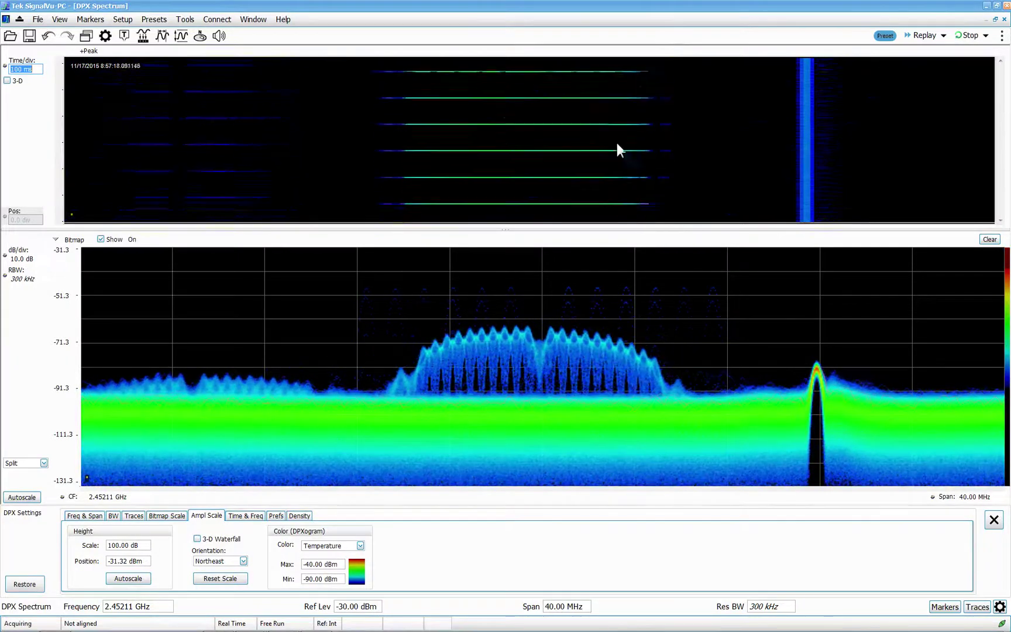
- Stop acquisition and place reference marker MR on a DPXogram burst row
{"action": "left_click", "coordinate": [967, 35]}
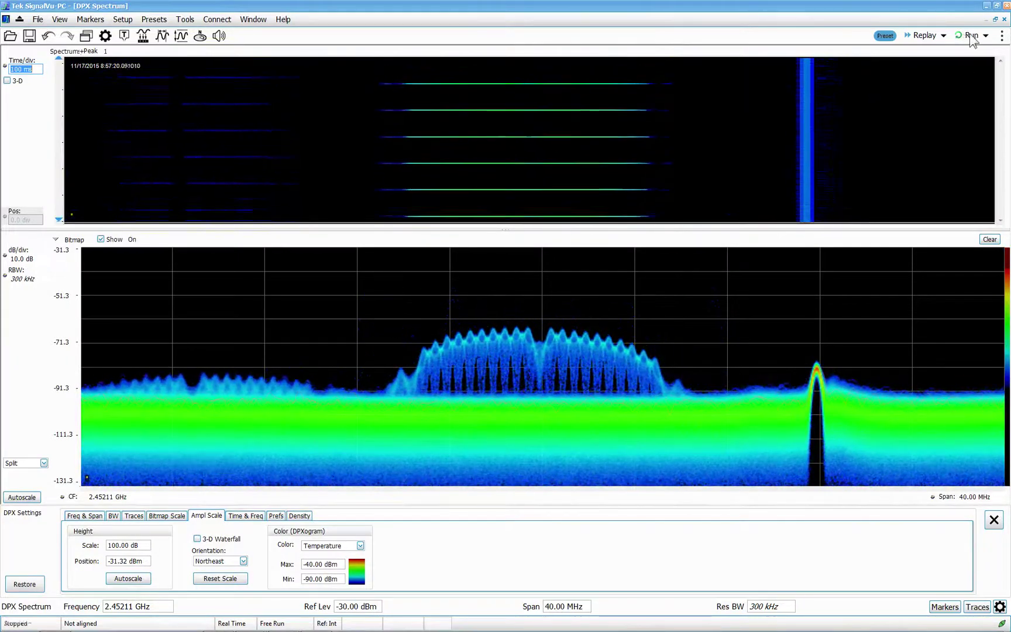
{"action": "right_click", "coordinate": [500, 109]}
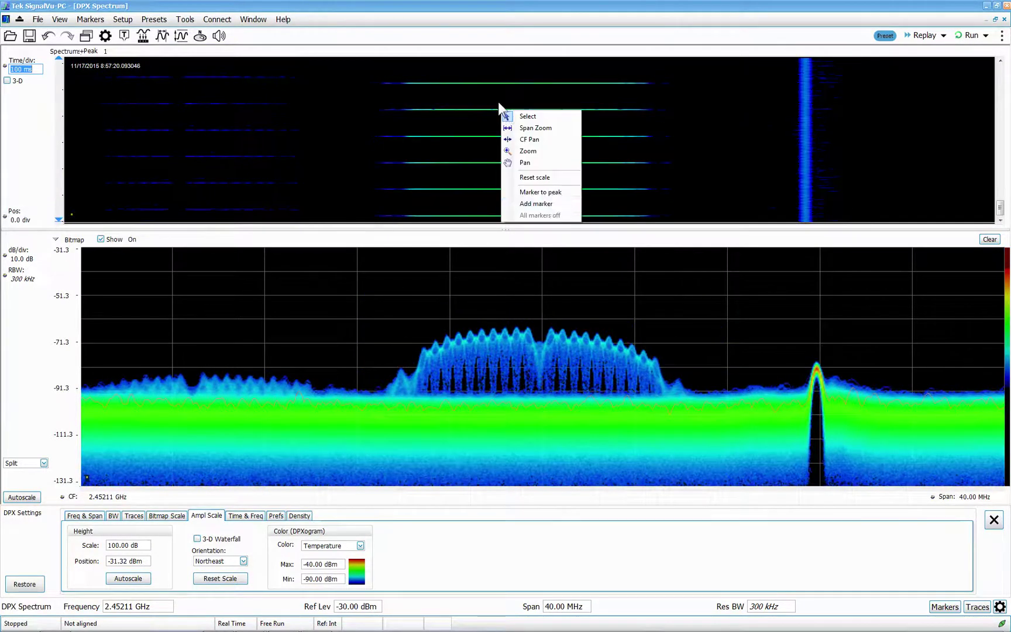
{"action": "left_click", "coordinate": [551, 205]}
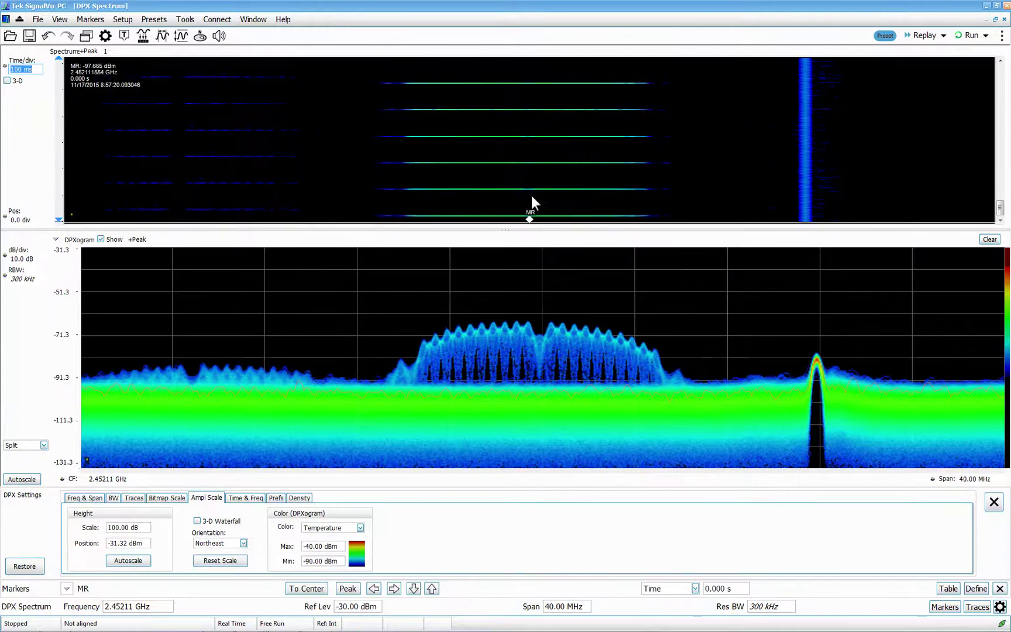
{"action": "left_click_drag", "start_coordinate": [528, 215], "coordinate": [522, 109]}
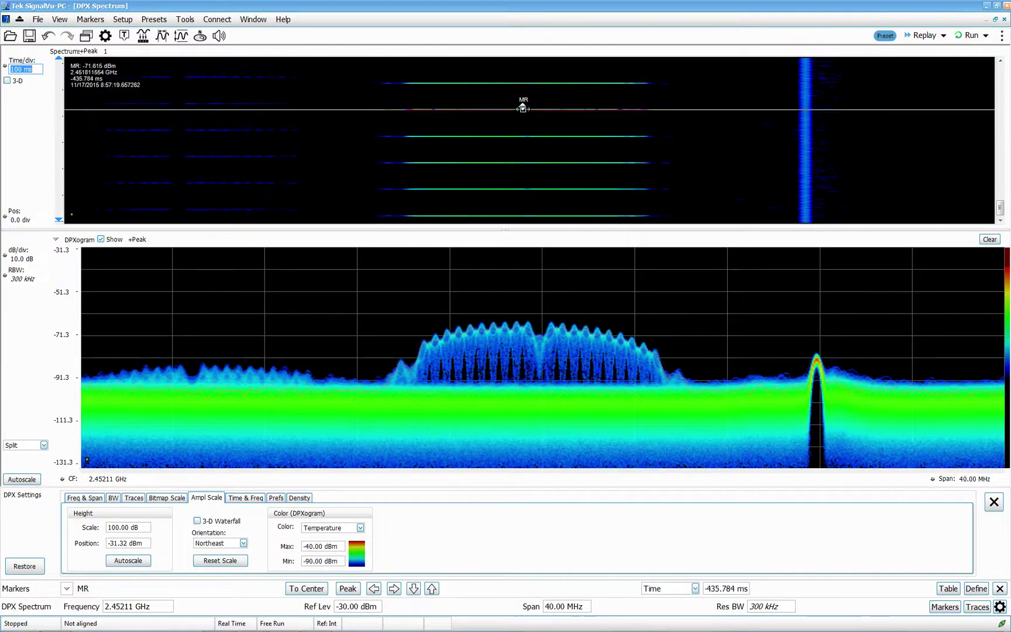
- Add marker M1 on the neighbouring burst, about 99.8 ms from MR
{"action": "right_click", "coordinate": [520, 141]}
{"action": "left_click", "coordinate": [560, 234]}
{"action": "left_click_drag", "start_coordinate": [529, 218], "coordinate": [524, 135]}
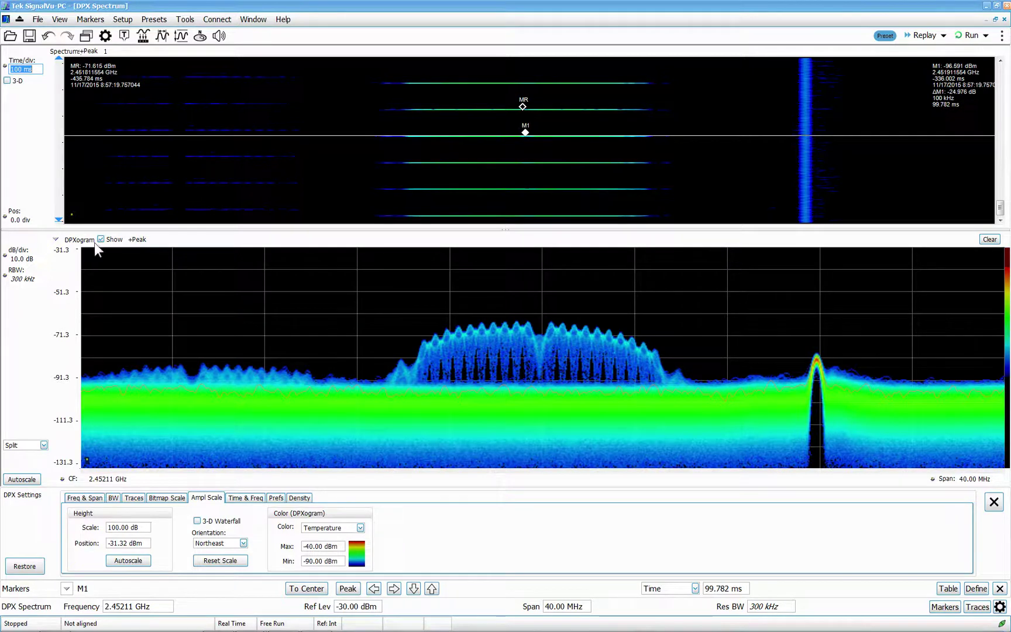
- Hide the bitmap, show the Ogram Line trace, and move M1 to a nearby line
{"action": "left_click", "coordinate": [55, 239]}
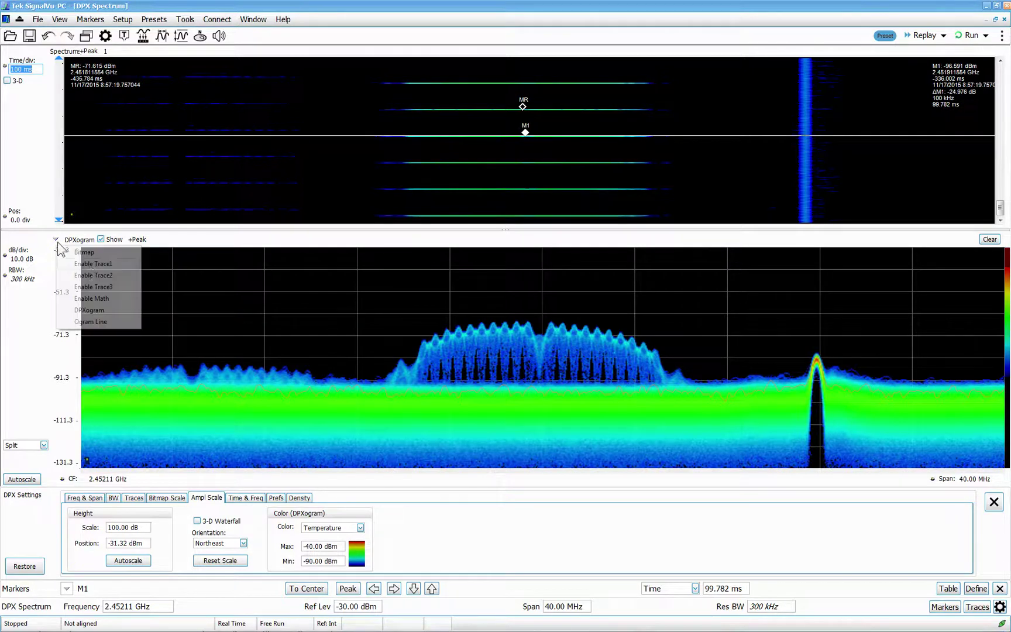
{"action": "left_click", "coordinate": [94, 252]}
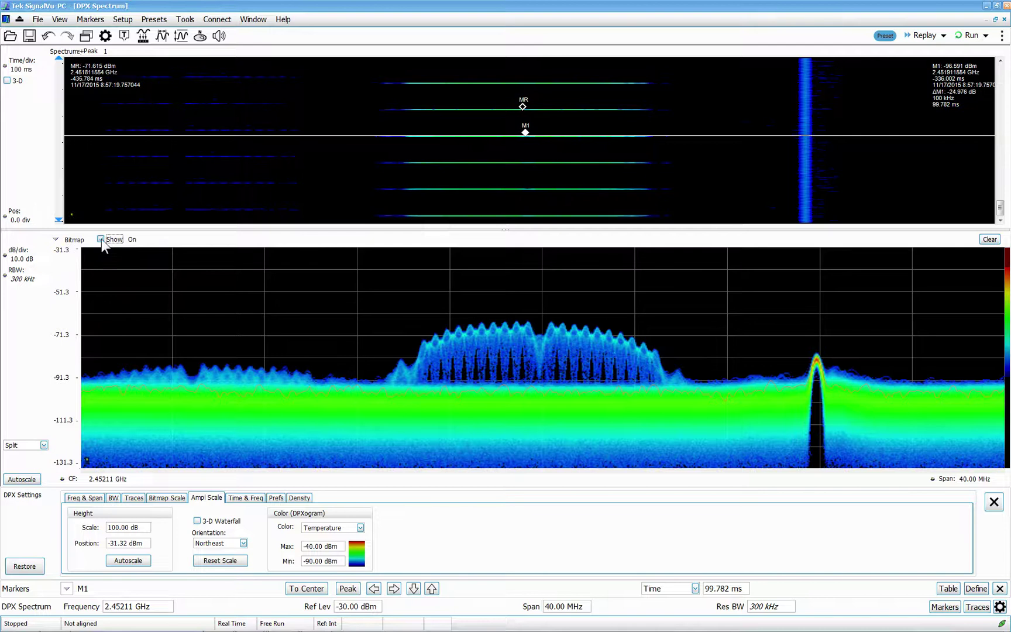
{"action": "left_click", "coordinate": [100, 239]}
{"action": "left_click", "coordinate": [55, 239]}
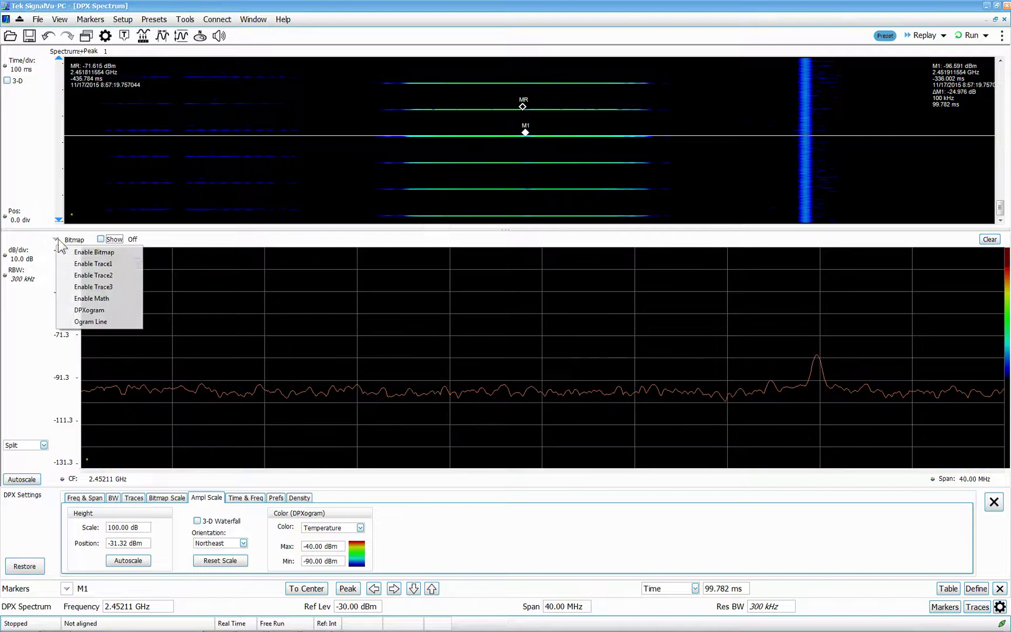
{"action": "left_click", "coordinate": [93, 322]}
{"action": "left_click_drag", "start_coordinate": [525, 133], "coordinate": [523, 109]}
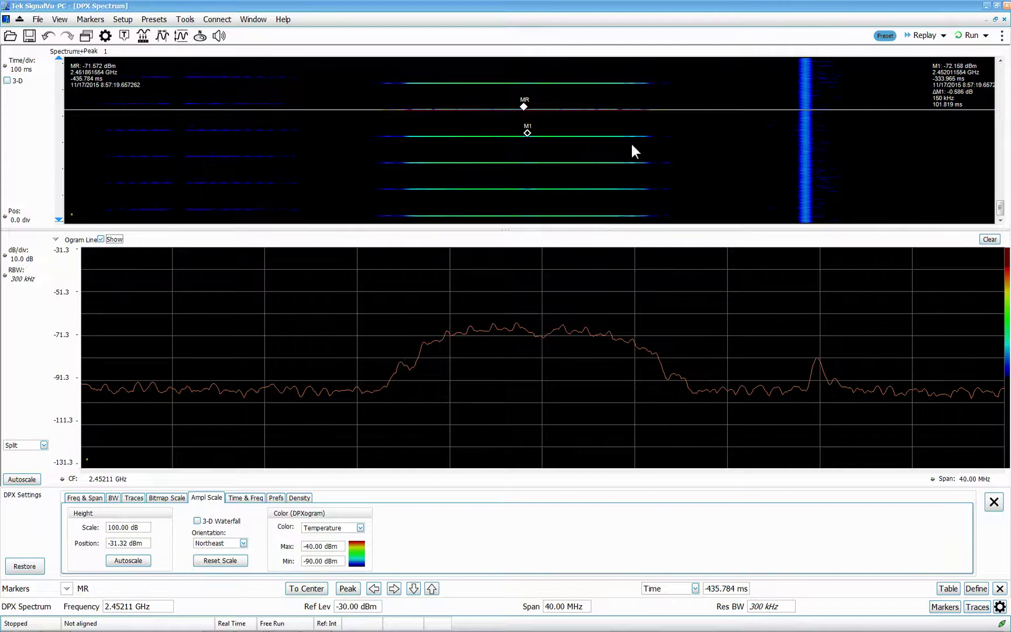
- Switch the trace back to Bitmap and restart live acquisition
{"action": "left_click", "coordinate": [69, 241]}
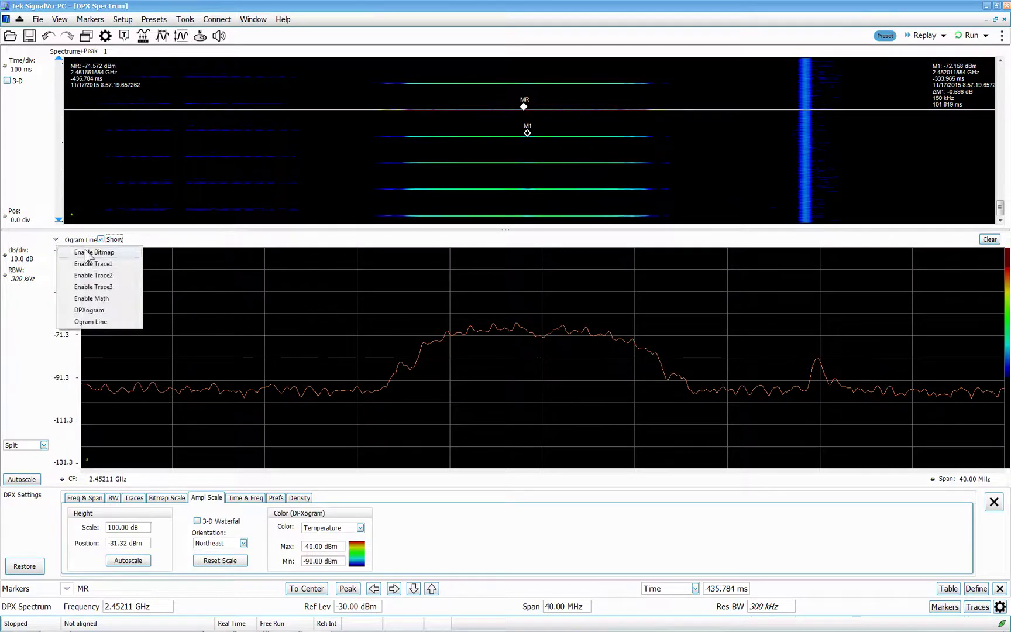
{"action": "left_click", "coordinate": [97, 255]}
{"action": "left_click", "coordinate": [963, 41]}
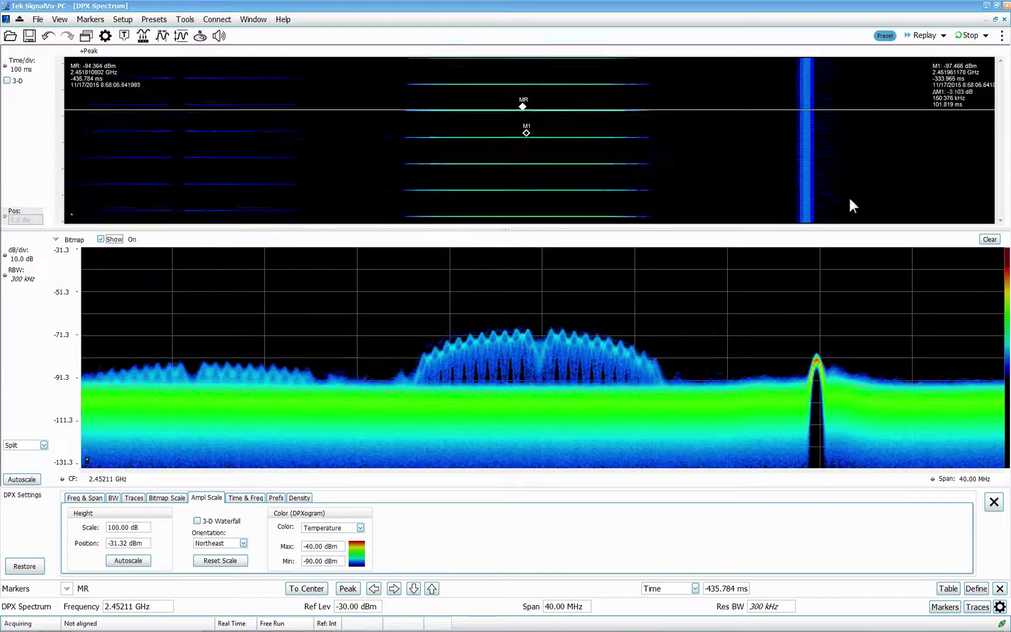
- Turn on the DPX density measurement box and place it on the WLAN hump at 2.45261 GHz (~1.7 %)
{"action": "left_click", "coordinate": [298, 497]}
{"action": "left_click", "coordinate": [80, 522]}
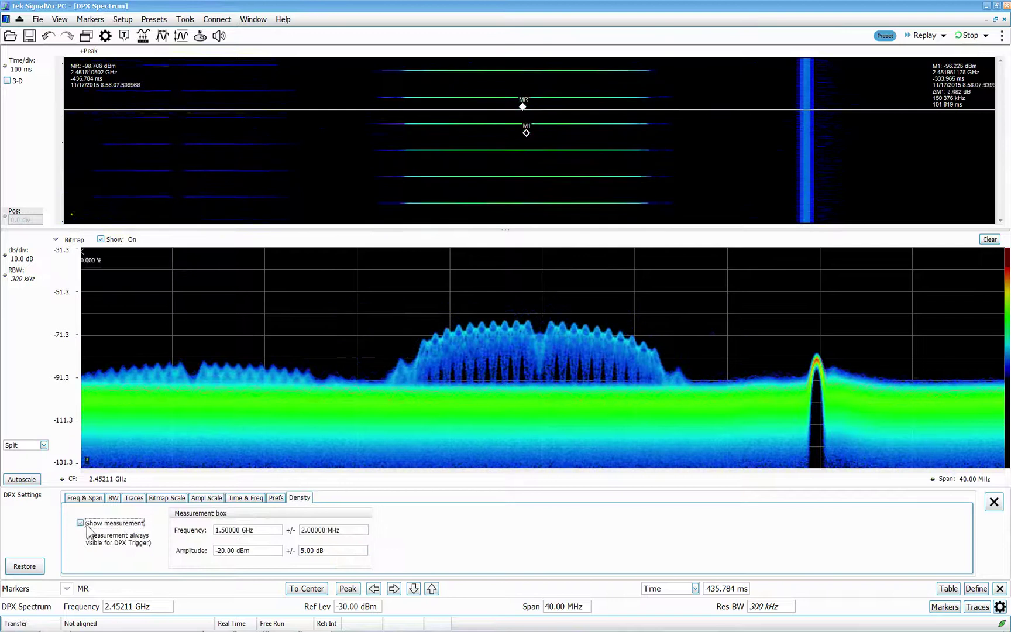
{"action": "left_click_drag", "start_coordinate": [90, 260], "coordinate": [757, 285]}
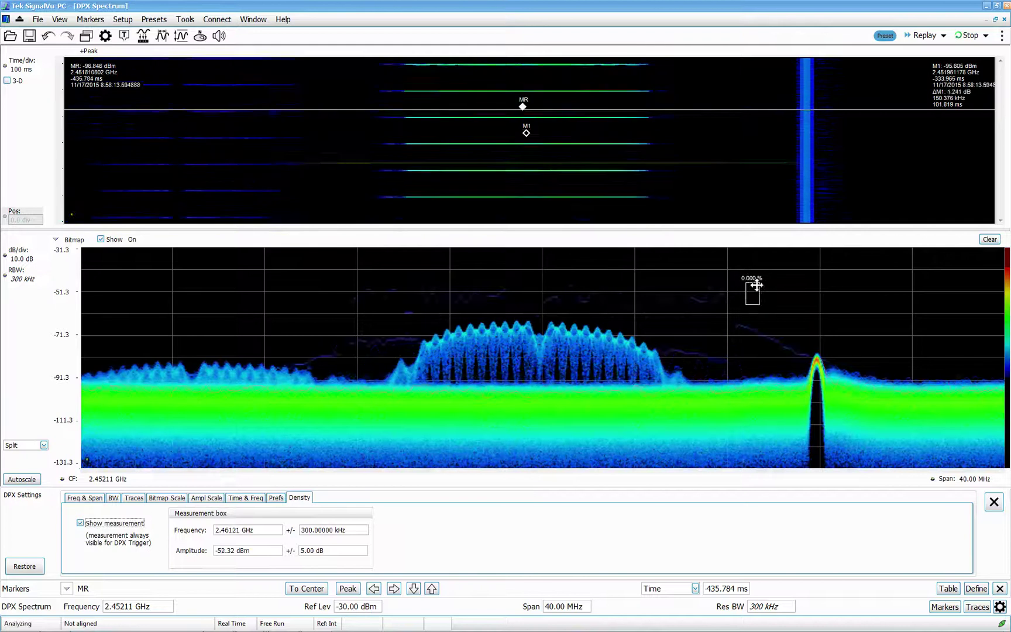
{"action": "left_click_drag", "start_coordinate": [820, 345], "coordinate": [820, 350]}
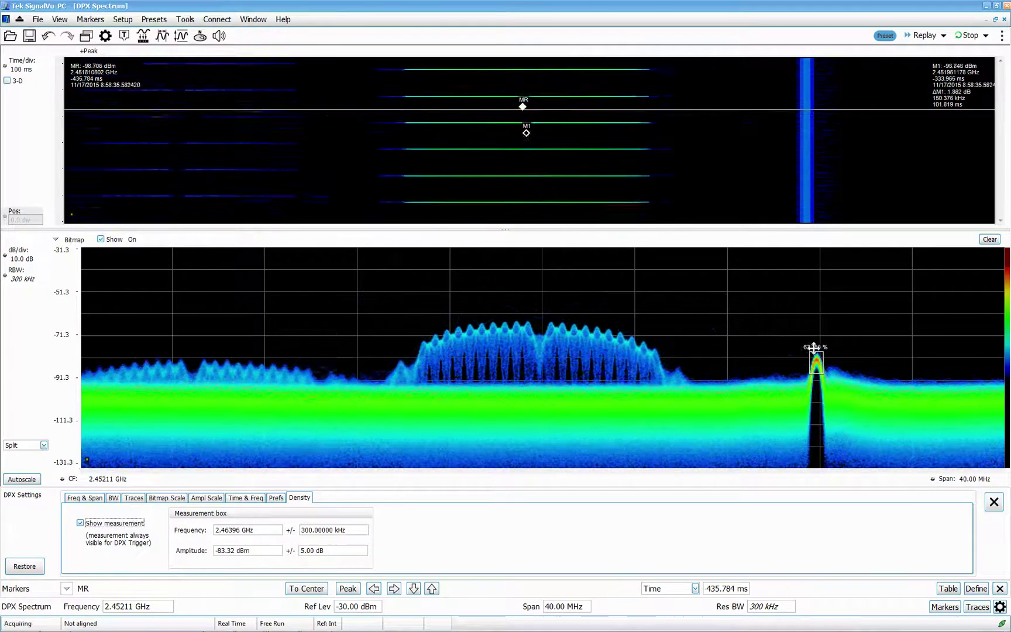
{"action": "left_click_drag", "start_coordinate": [716, 337], "coordinate": [580, 337]}
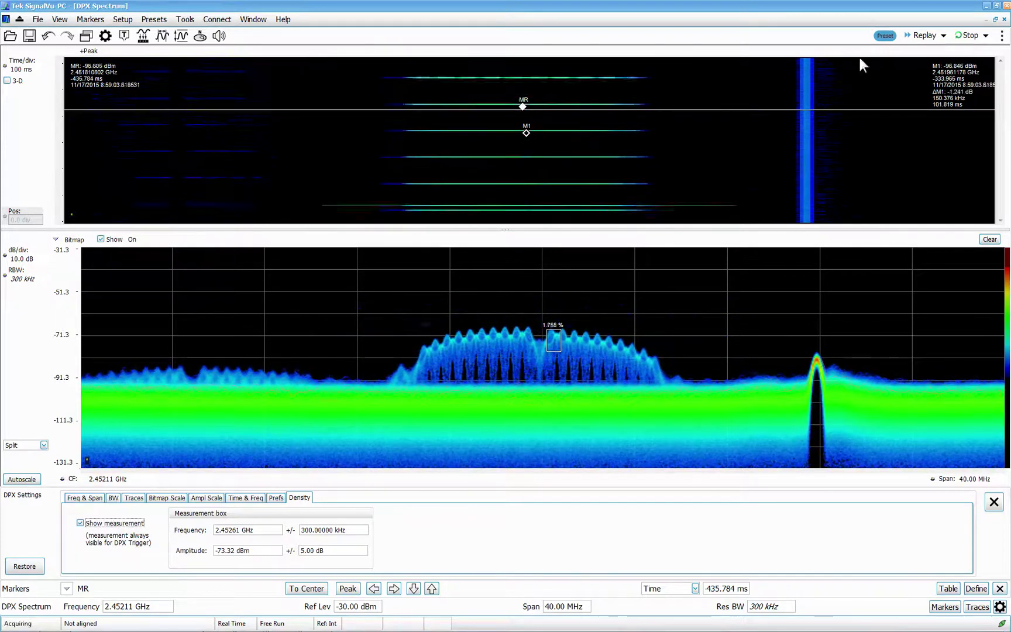
- Preset the analyzer, then set centre frequency to 860 MHz and reference level to -40 dBm
{"action": "left_click", "coordinate": [885, 37]}
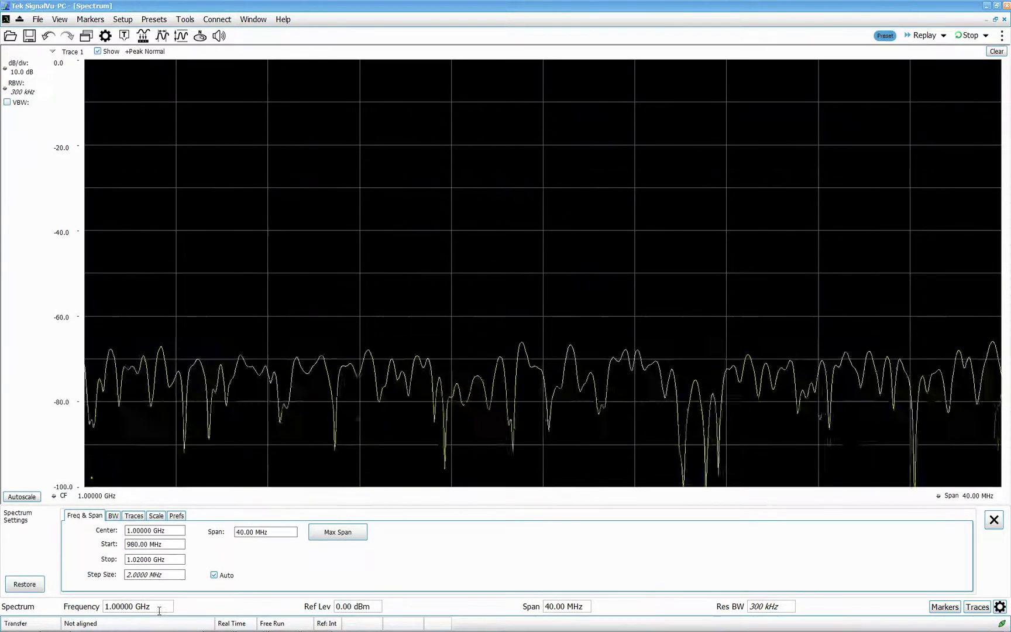
{"action": "left_click", "coordinate": [155, 606]}
{"action": "type", "text": "860"}
{"action": "key", "text": "Return"}
{"action": "left_click", "coordinate": [357, 606]}
{"action": "scroll", "coordinate": [363, 606], "scroll_direction": "down", "scroll_amount": 2}
{"action": "scroll", "coordinate": [363, 606], "scroll_direction": "down", "scroll_amount": 3}
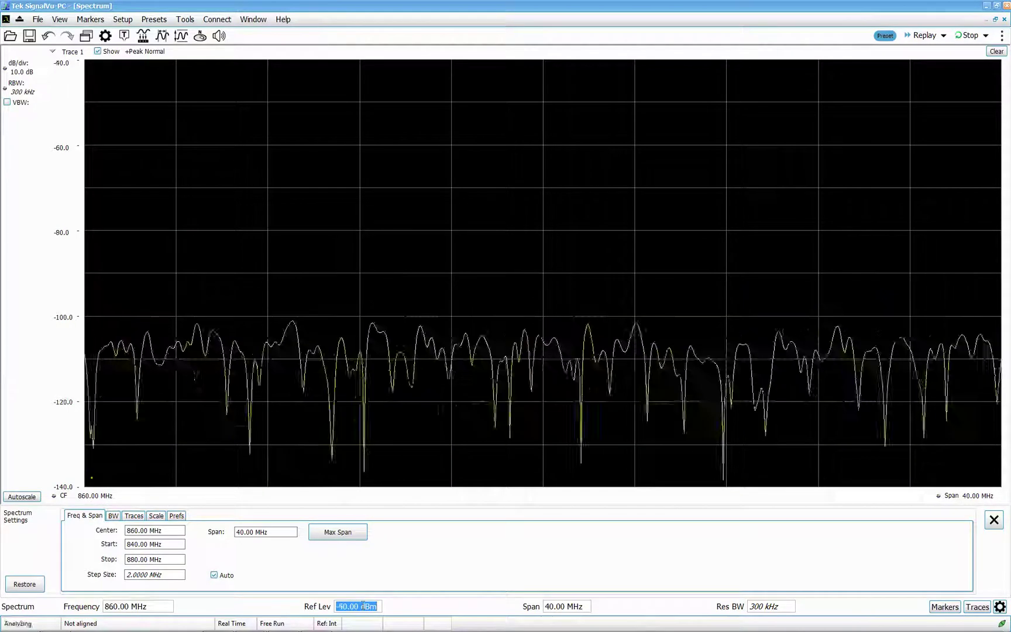
- Enable Trace 2 as a +Peak max-hold trace and pick DPX in the display list
{"action": "left_click", "coordinate": [57, 54]}
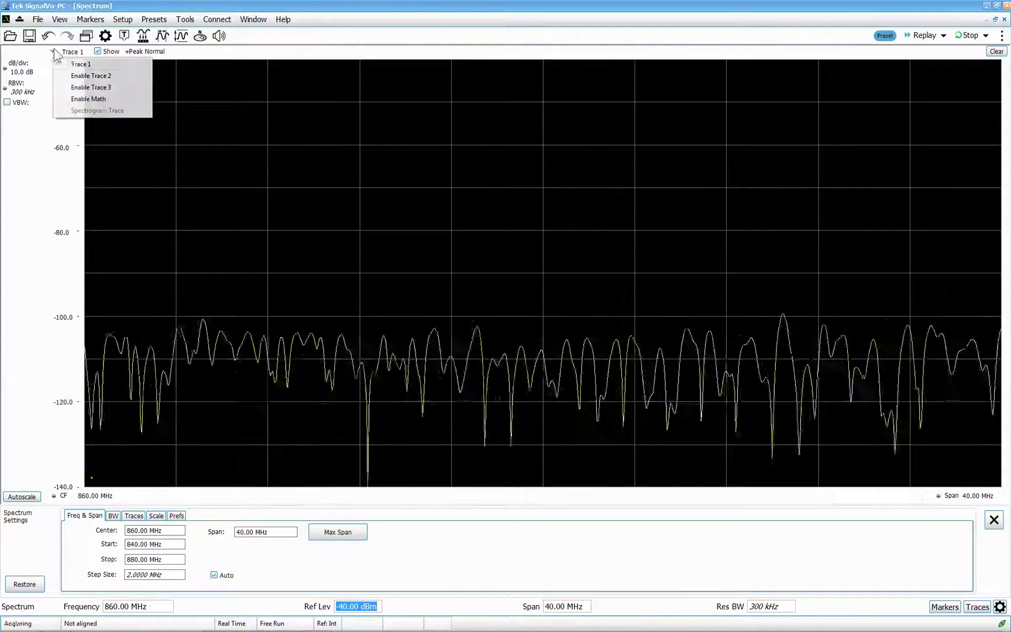
{"action": "left_click", "coordinate": [88, 73]}
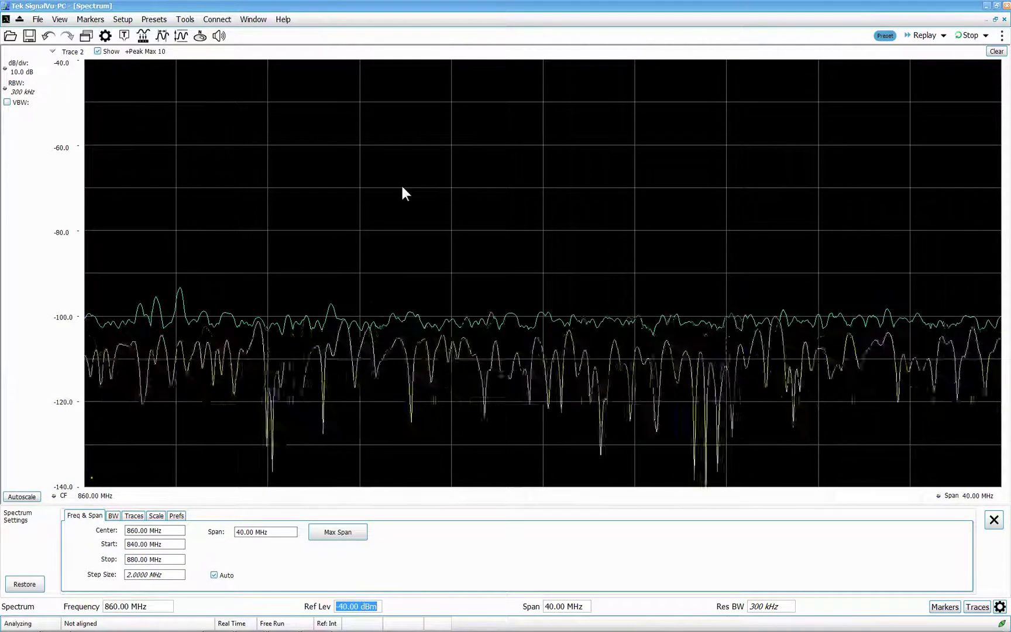
{"action": "left_click", "coordinate": [86, 36]}
{"action": "left_click", "coordinate": [519, 250]}
- Add the DPX Spectrum beside the 860 MHz Spectrum and enable DPX Trace2 as +Peak Hold
{"action": "double_click", "coordinate": [519, 250]}
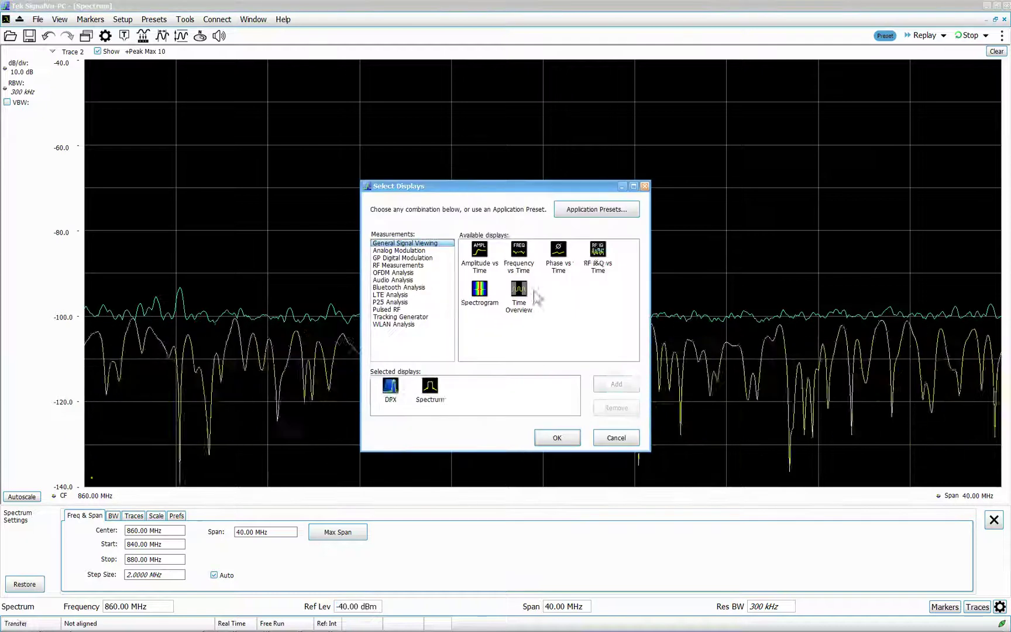
{"action": "left_click", "coordinate": [557, 437]}
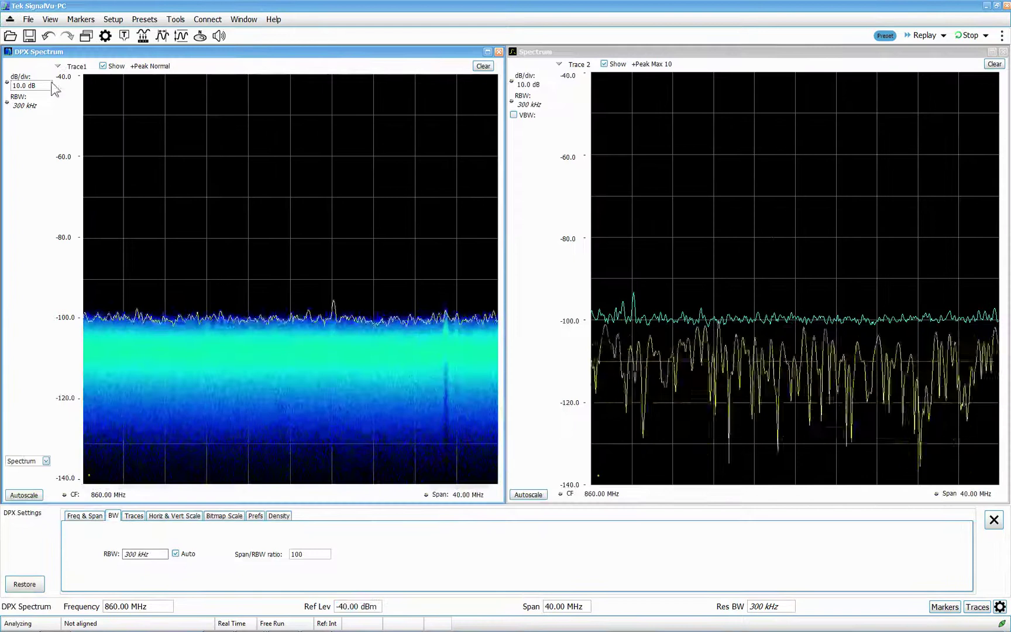
{"action": "left_click", "coordinate": [57, 66]}
{"action": "left_click", "coordinate": [87, 102]}
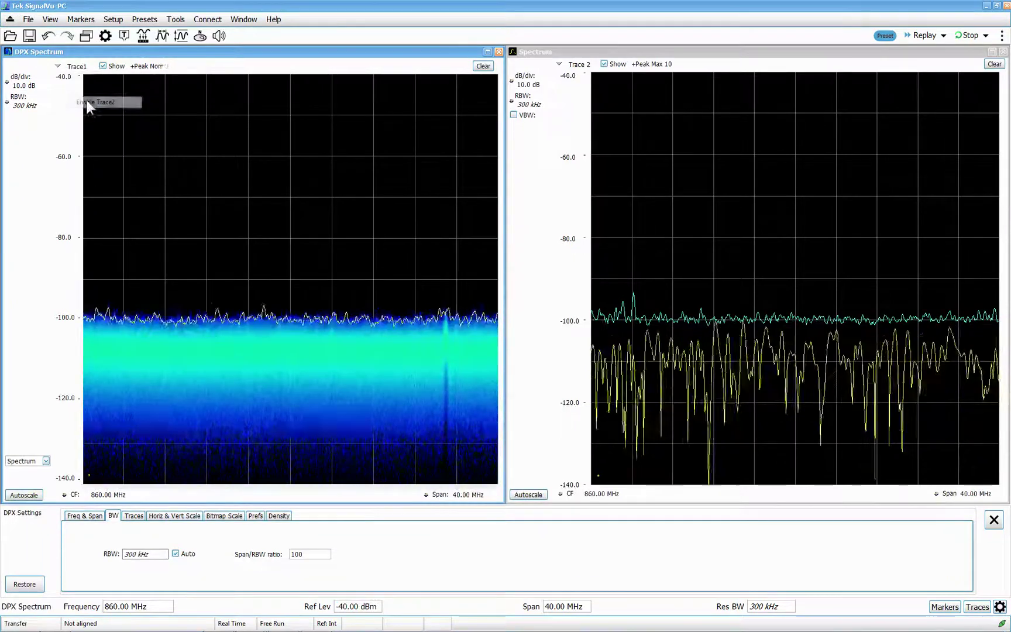
{"action": "left_click", "coordinate": [46, 462]}
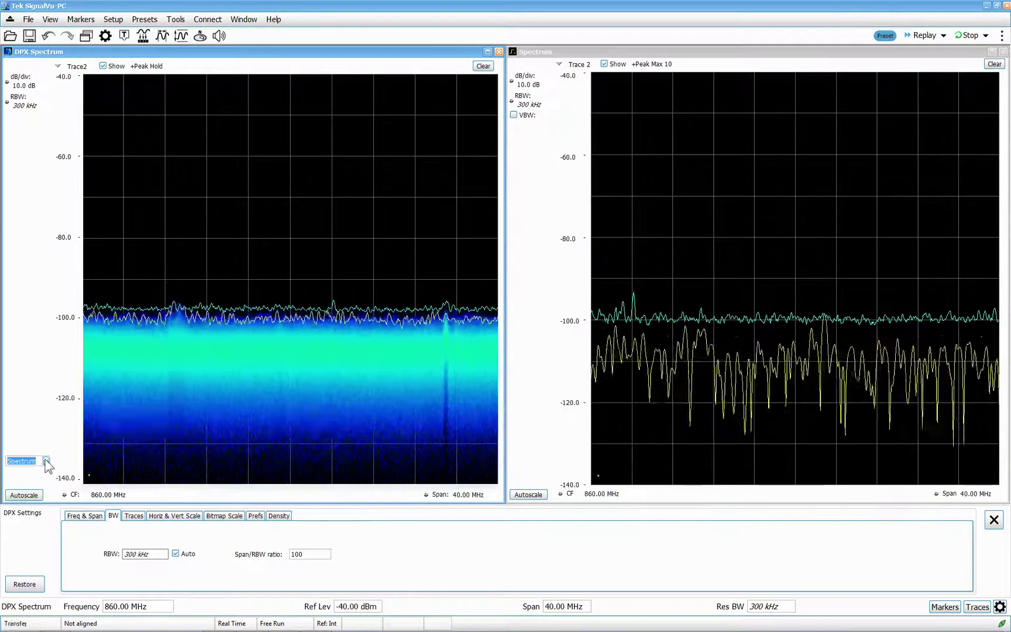
{"action": "left_click", "coordinate": [45, 461]}
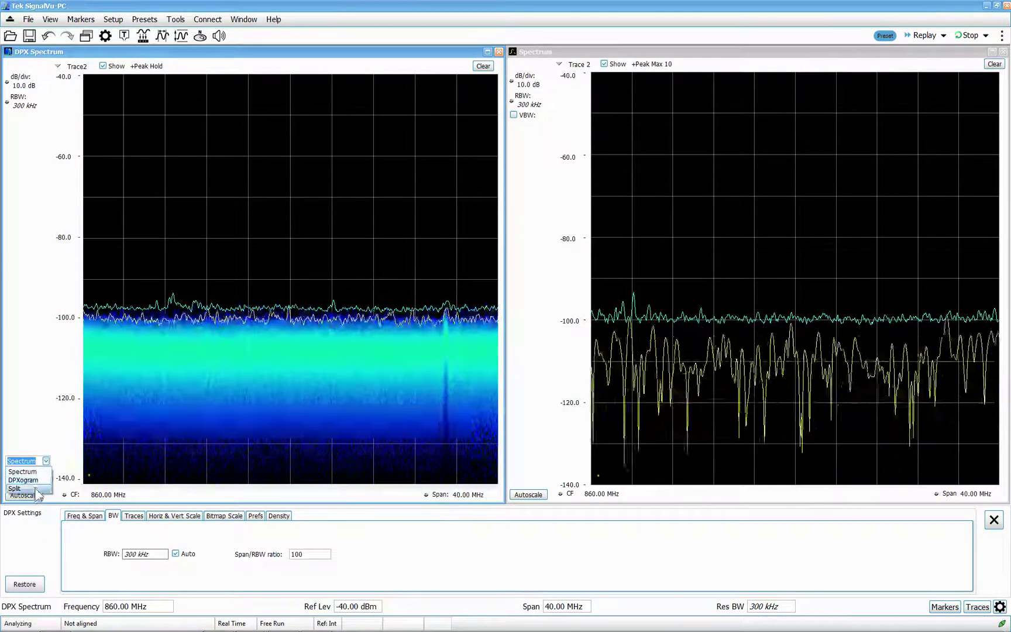
- Split DPX into an enlarged DPXogram above the spectrum, scrolling at 1.25 s per division
{"action": "left_click", "coordinate": [37, 488]}
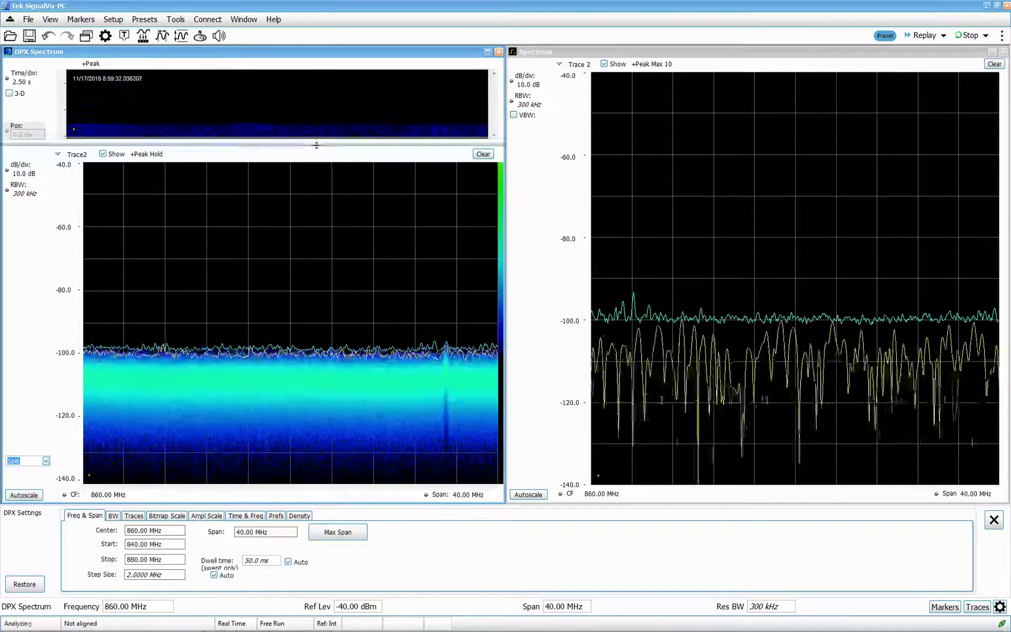
{"action": "left_click_drag", "start_coordinate": [269, 143], "coordinate": [286, 269]}
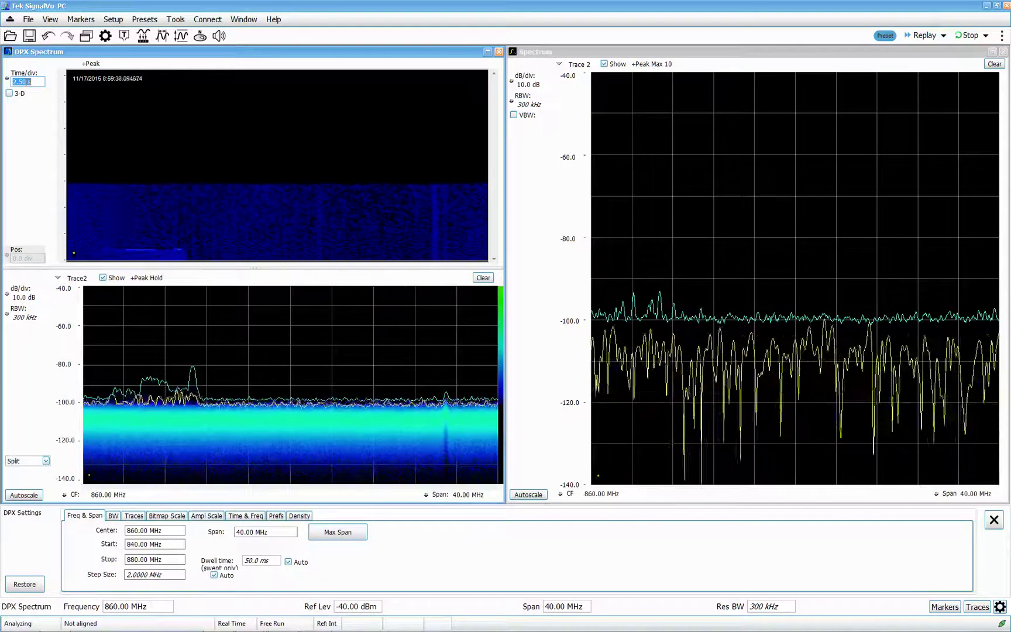
{"action": "scroll", "coordinate": [26, 82], "scroll_direction": "down", "scroll_amount": 1}
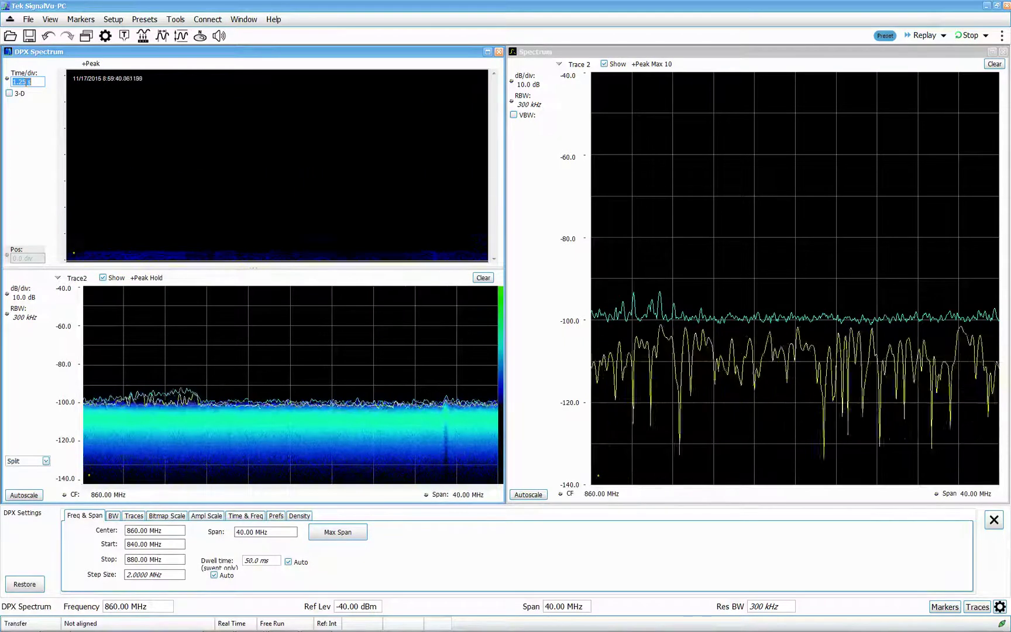
{"action": "left_click", "coordinate": [221, 517]}
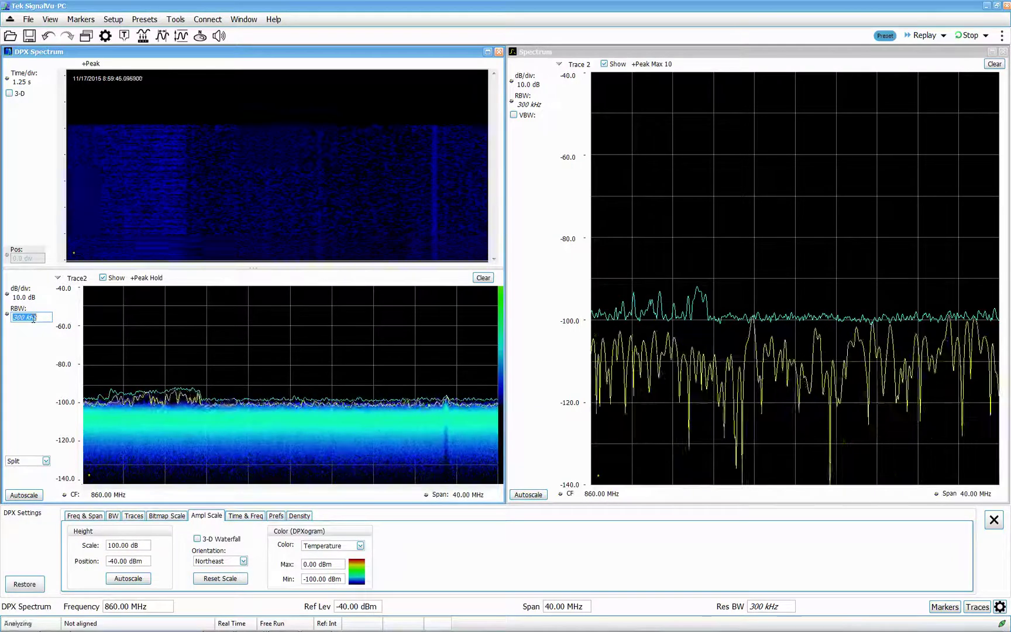
- Set RBW to 100 kHz in both DPX and Spectrum windows, then clear both traces
{"action": "scroll", "coordinate": [32, 317], "scroll_direction": "down", "scroll_amount": 1}
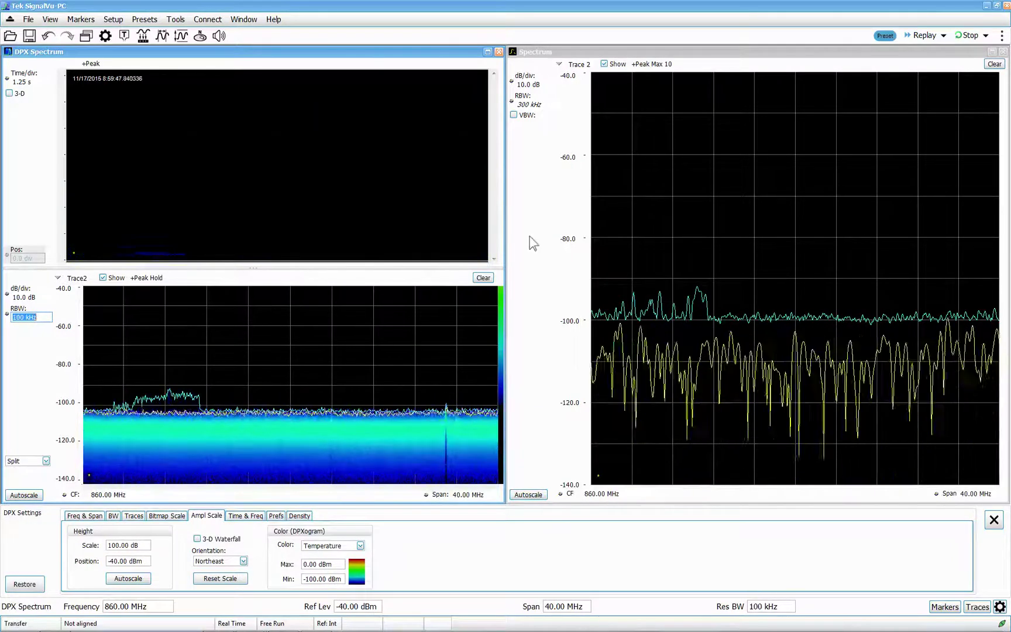
{"action": "left_click", "coordinate": [540, 104]}
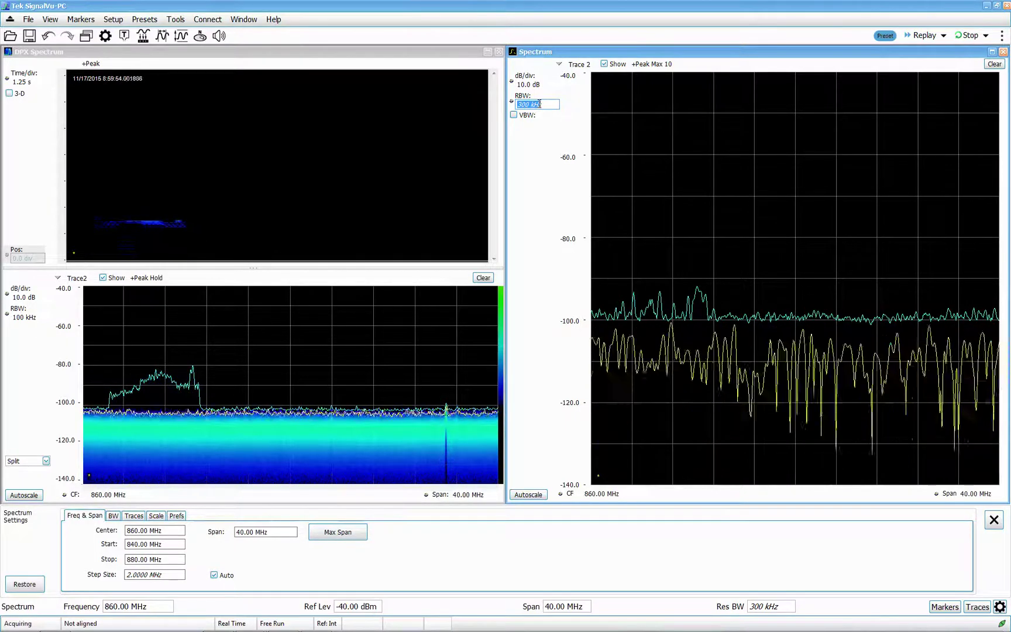
{"action": "scroll", "coordinate": [538, 103], "scroll_direction": "down", "scroll_amount": 1}
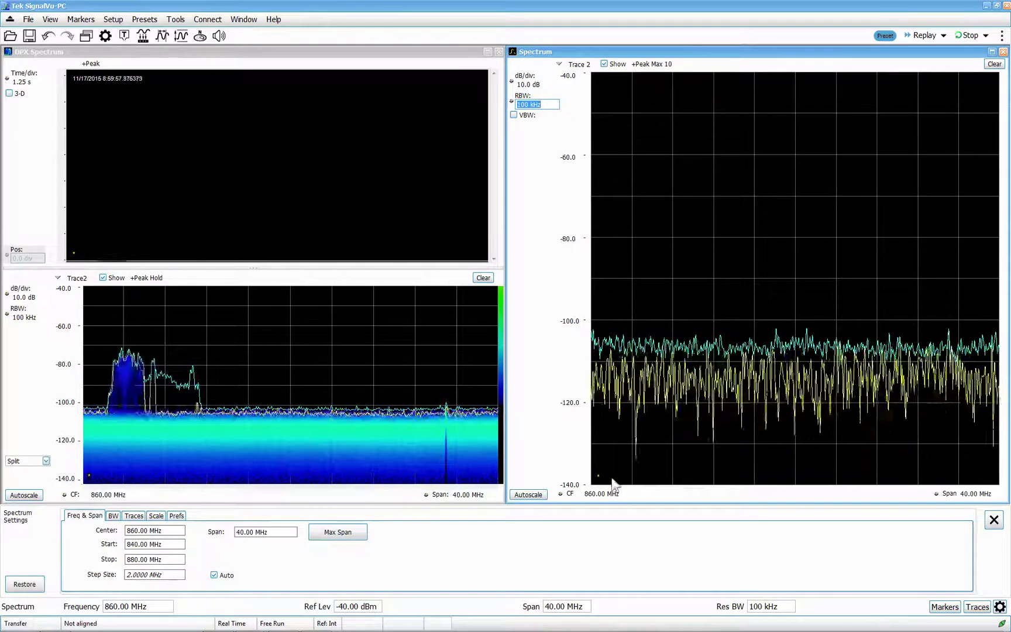
{"action": "left_click", "coordinate": [483, 277]}
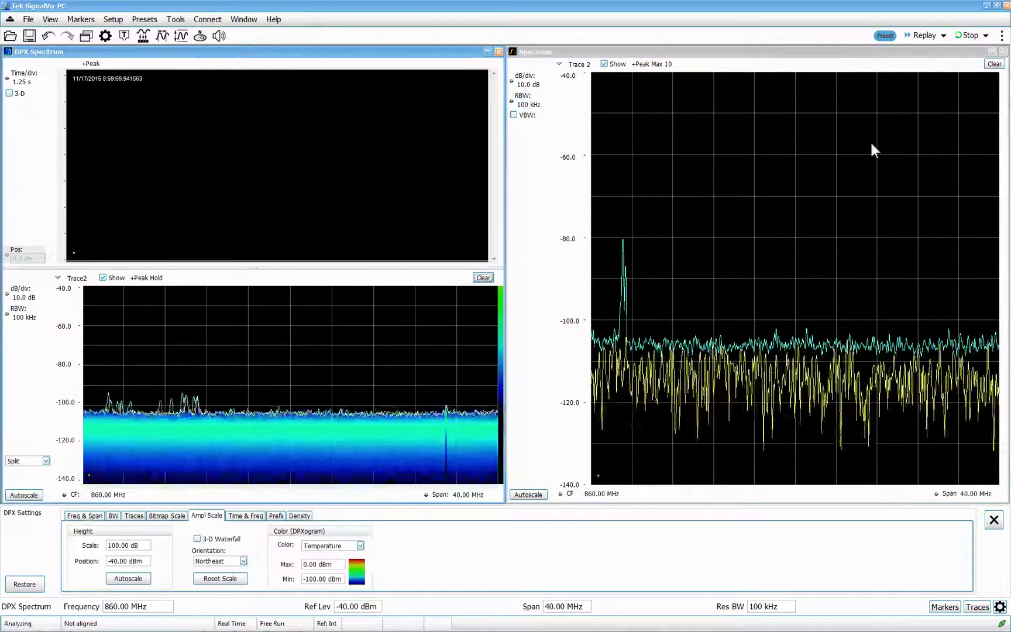
{"action": "left_click", "coordinate": [994, 64]}
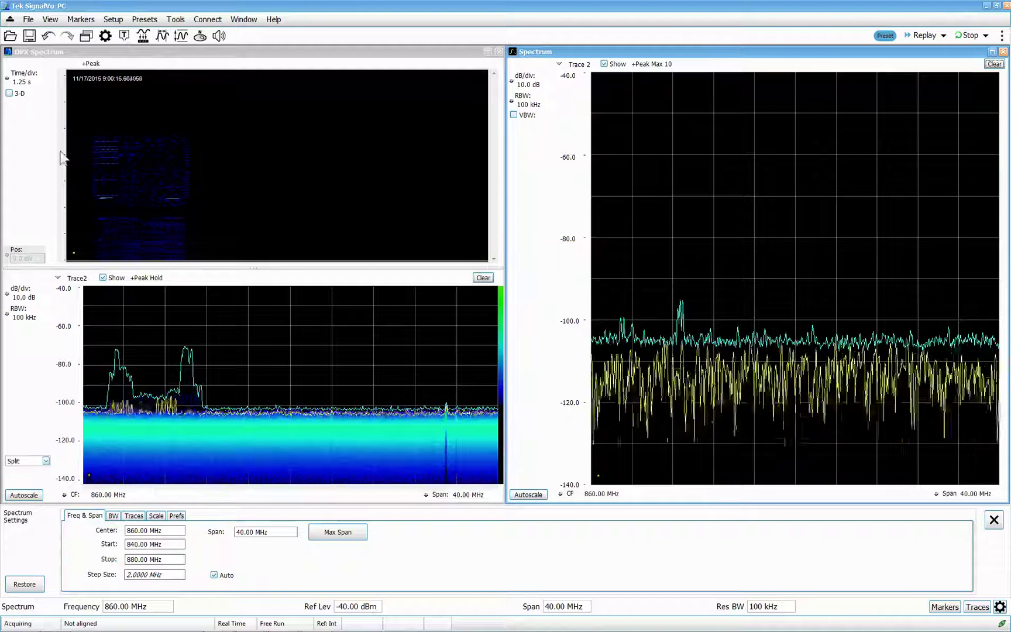
- Keep the DPXogram flat, set its Color Max to -90 dBm, and delete the Spectrum window
{"action": "left_click", "coordinate": [9, 93]}
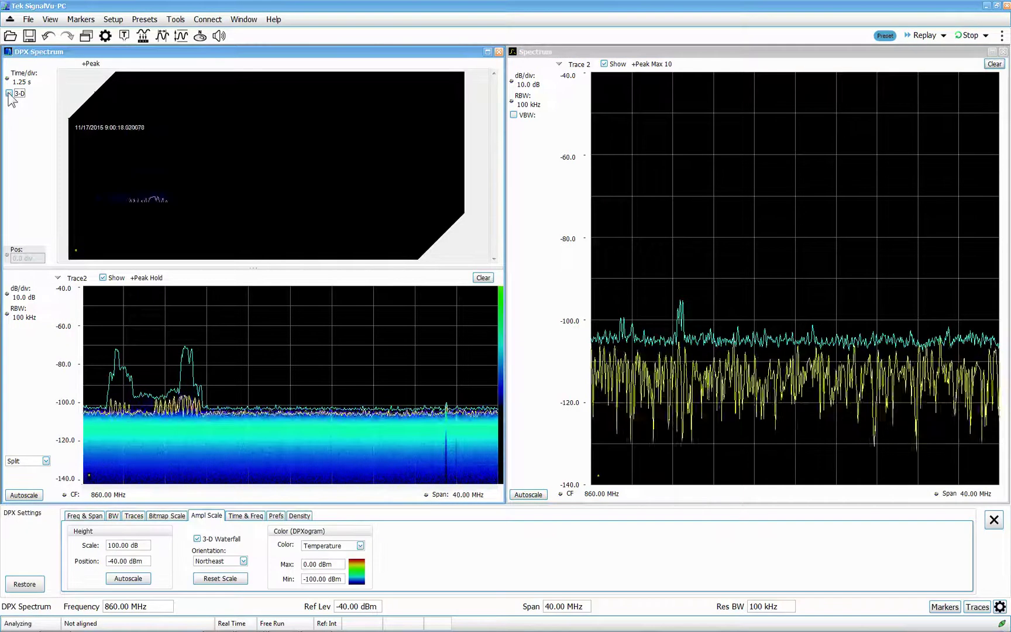
{"action": "left_click", "coordinate": [9, 94]}
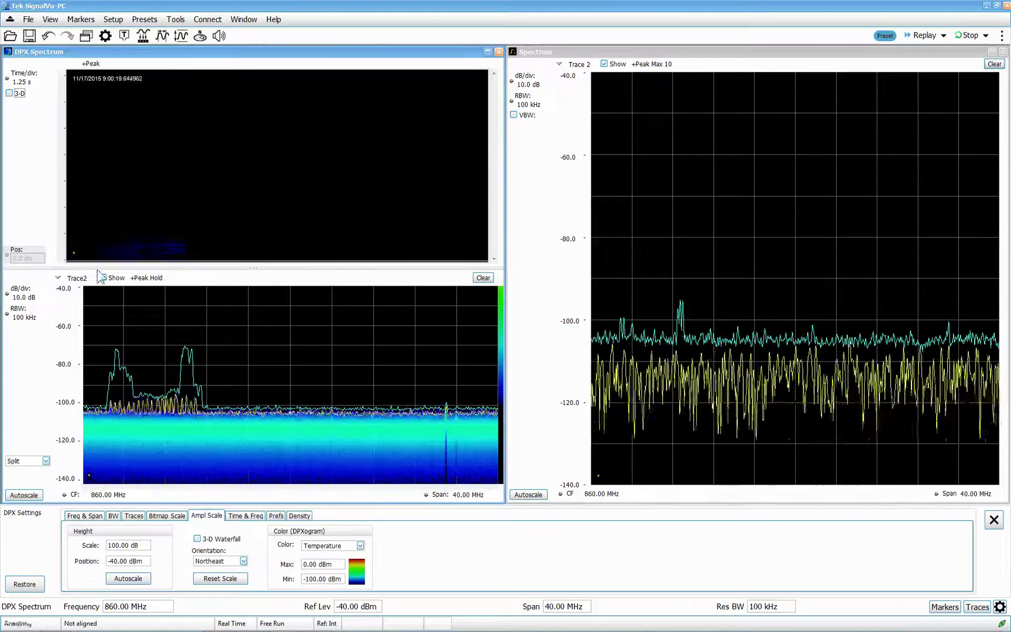
{"action": "triple_click", "coordinate": [328, 565]}
{"action": "type", "text": "-50"}
{"action": "key", "text": "Return"}
{"action": "type", "text": "-90"}
{"action": "key", "text": "Return"}
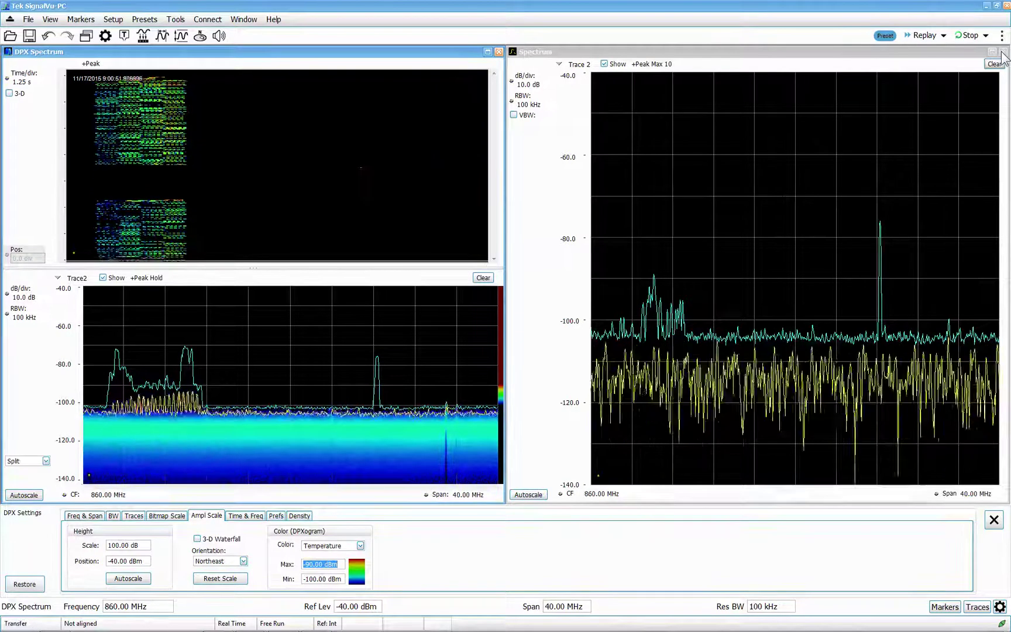
{"action": "left_click", "coordinate": [942, 148]}
{"action": "key", "text": "Delete"}
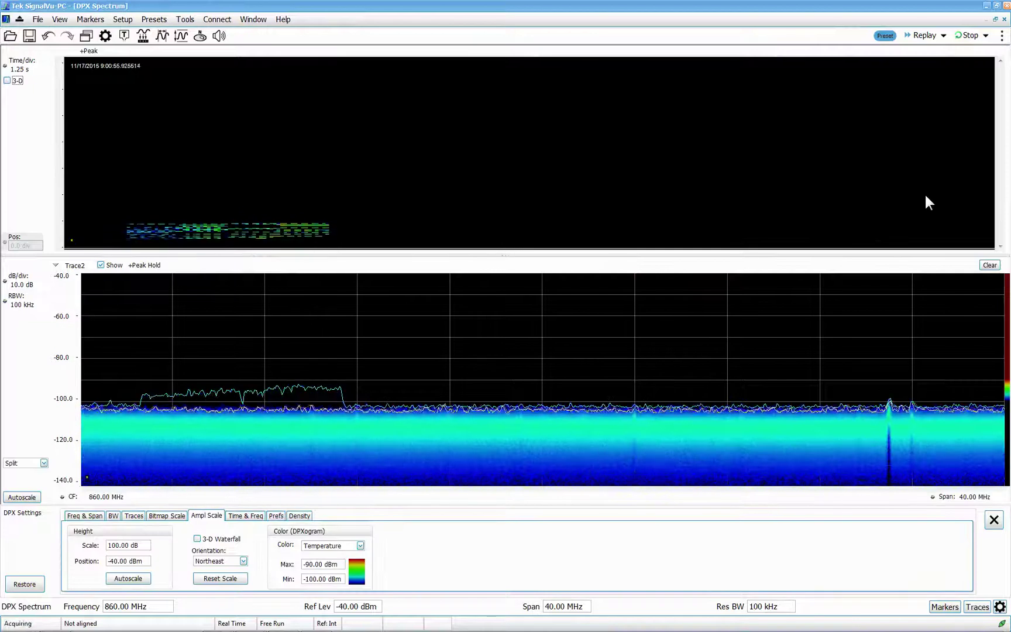
- Replay the acquired data in the flat DPXogram and add marker MR near the 868 MHz signal
{"action": "left_click", "coordinate": [7, 81]}
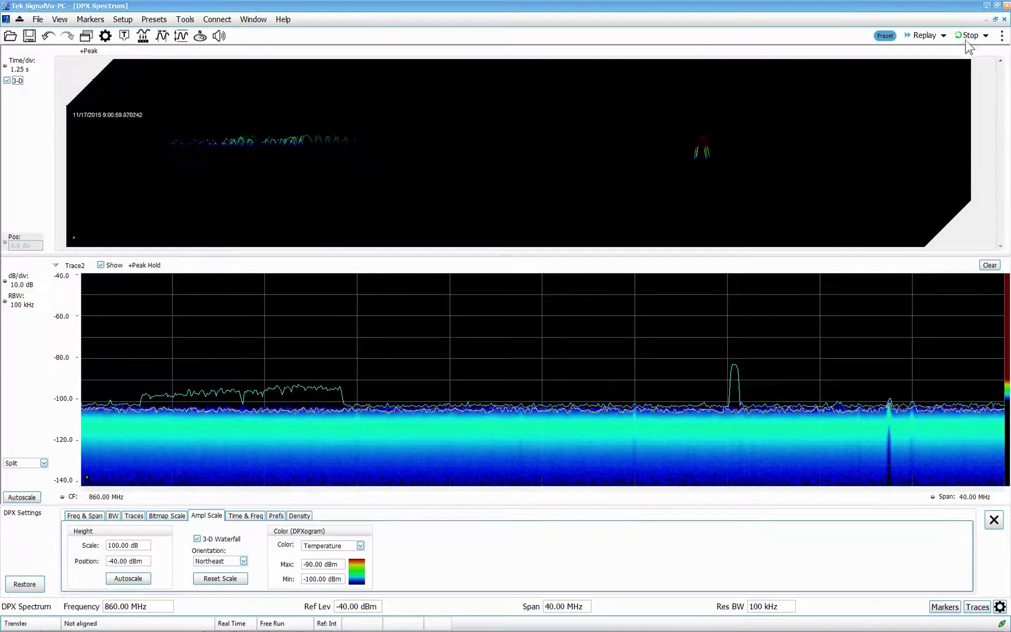
{"action": "left_click", "coordinate": [923, 36]}
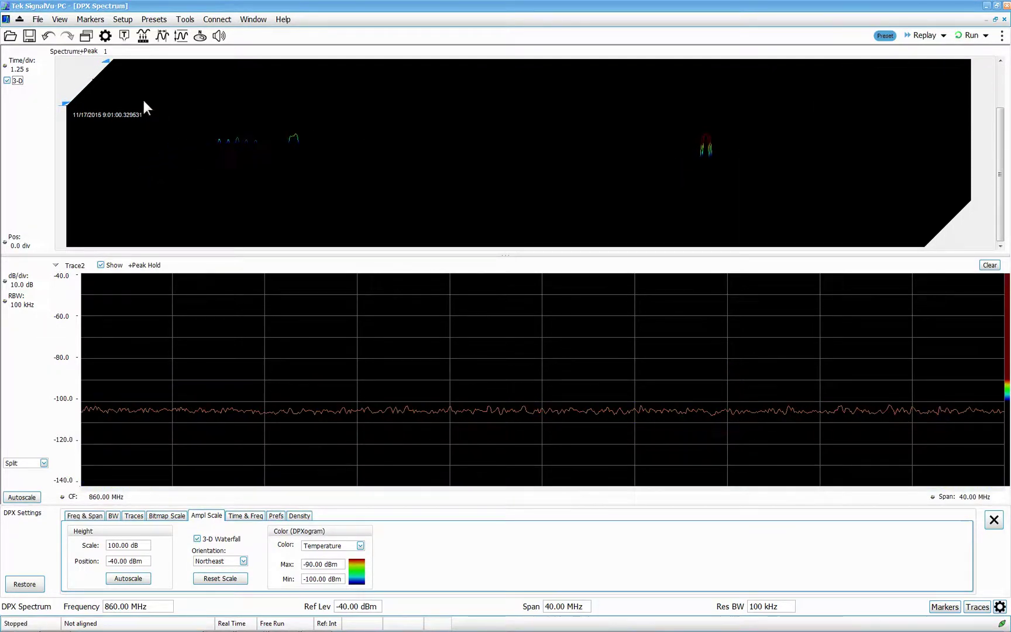
{"action": "left_click", "coordinate": [8, 82]}
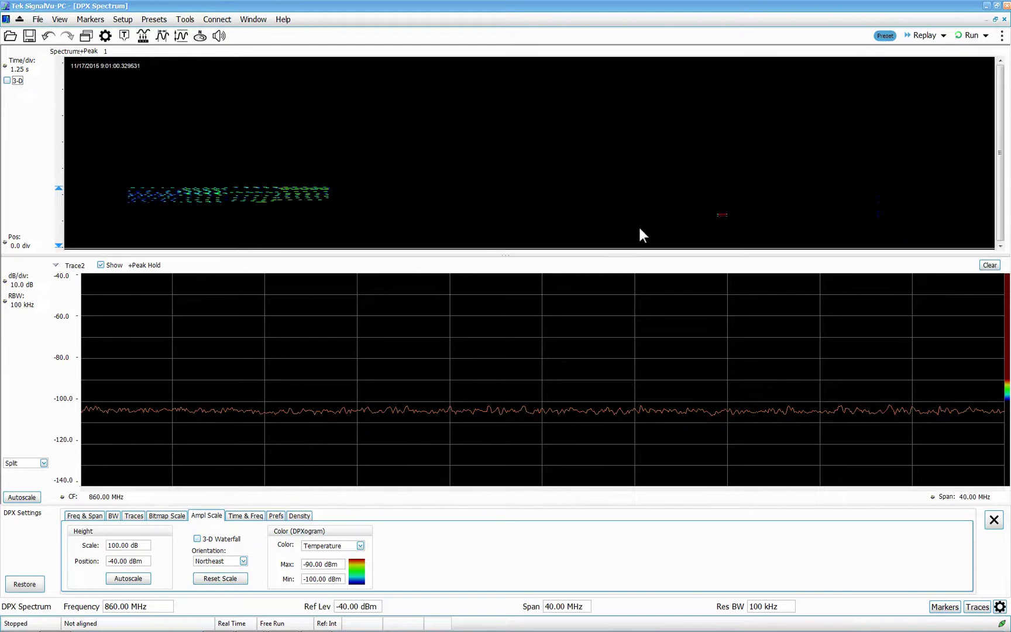
{"action": "right_click", "coordinate": [595, 204]}
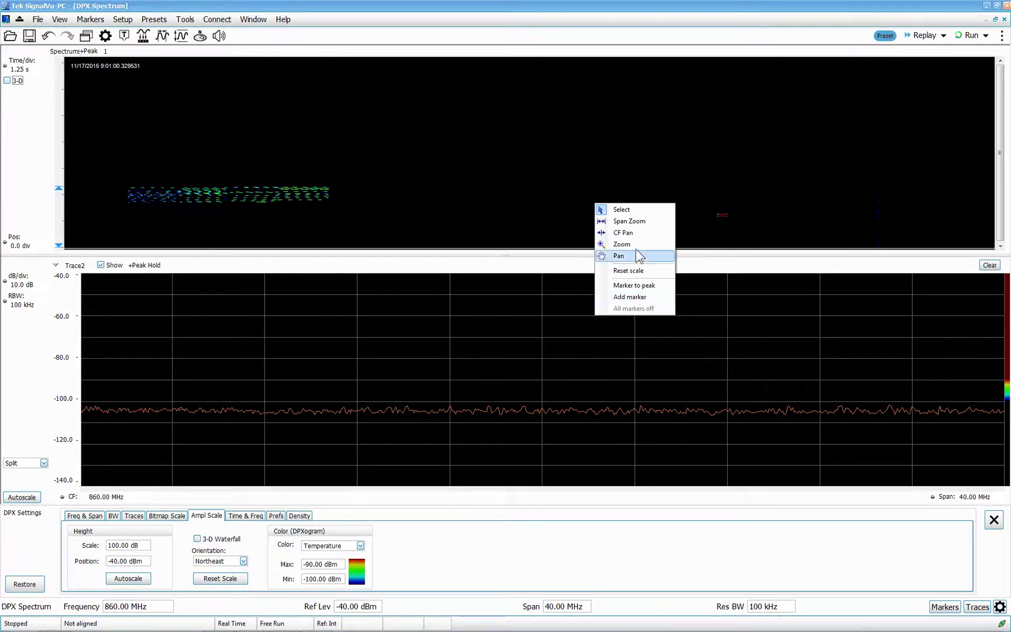
{"action": "left_click", "coordinate": [642, 298]}
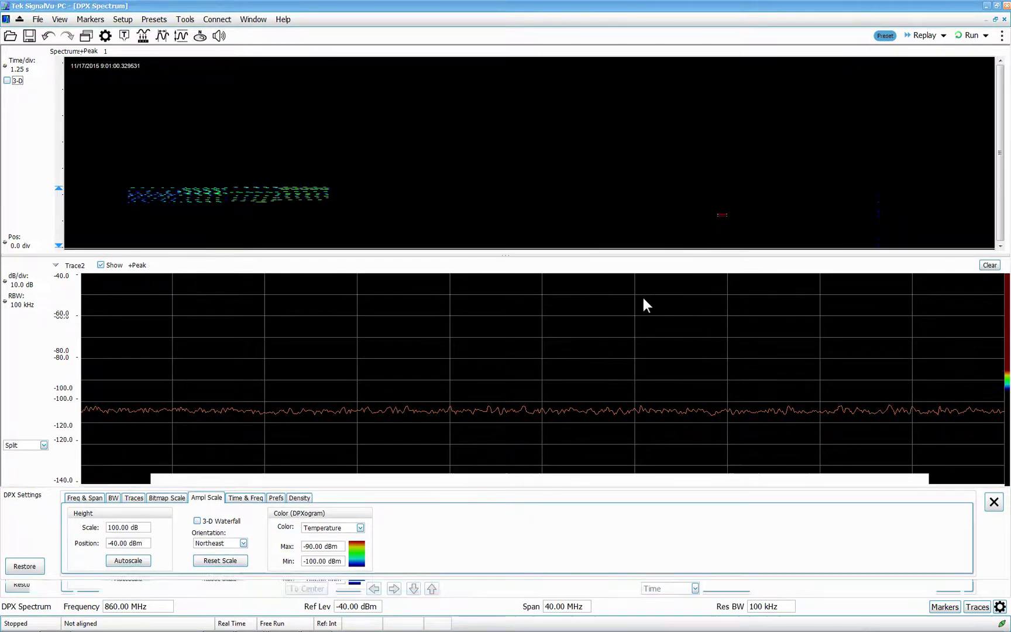
{"action": "mouse_move", "coordinate": [558, 256]}
{"action": "left_mouse_down"}
{"action": "mouse_move", "coordinate": [564, 237]}
{"action": "mouse_move", "coordinate": [747, 230]}
{"action": "mouse_move", "coordinate": [733, 213]}
{"action": "left_mouse_up"}
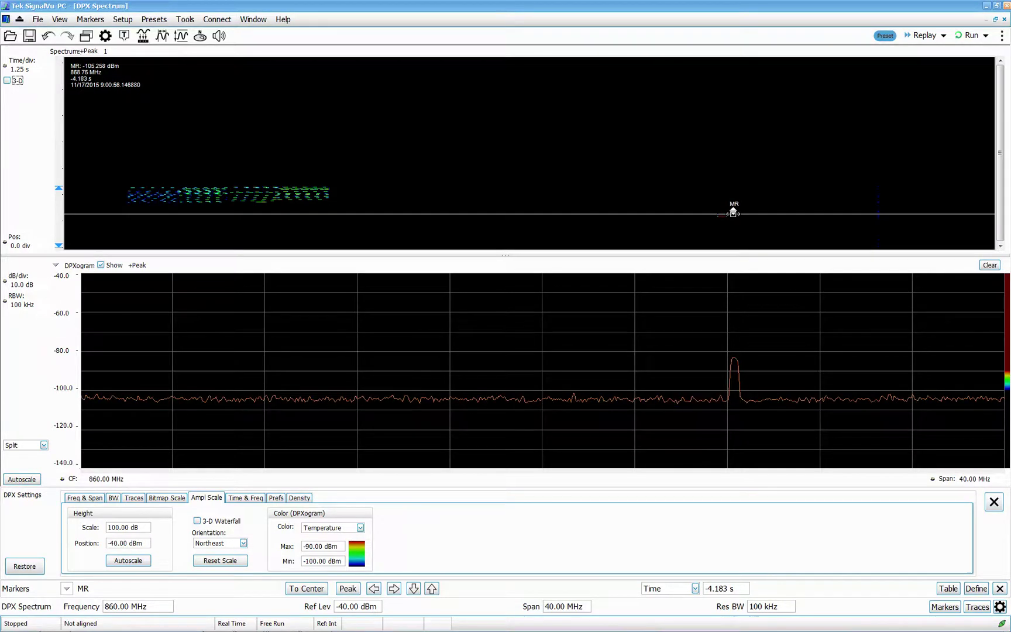
- Move MR to the peak, add marker M1, and fine-tune both so MR reads 868.6 MHz, -92.673 dBm
{"action": "right_click", "coordinate": [736, 314]}
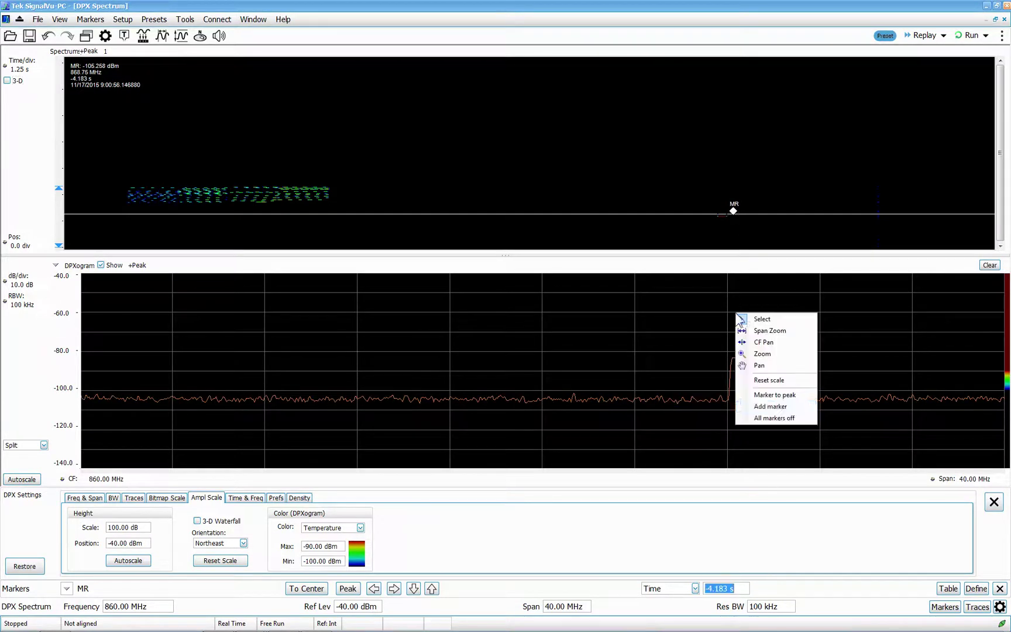
{"action": "left_click", "coordinate": [783, 396]}
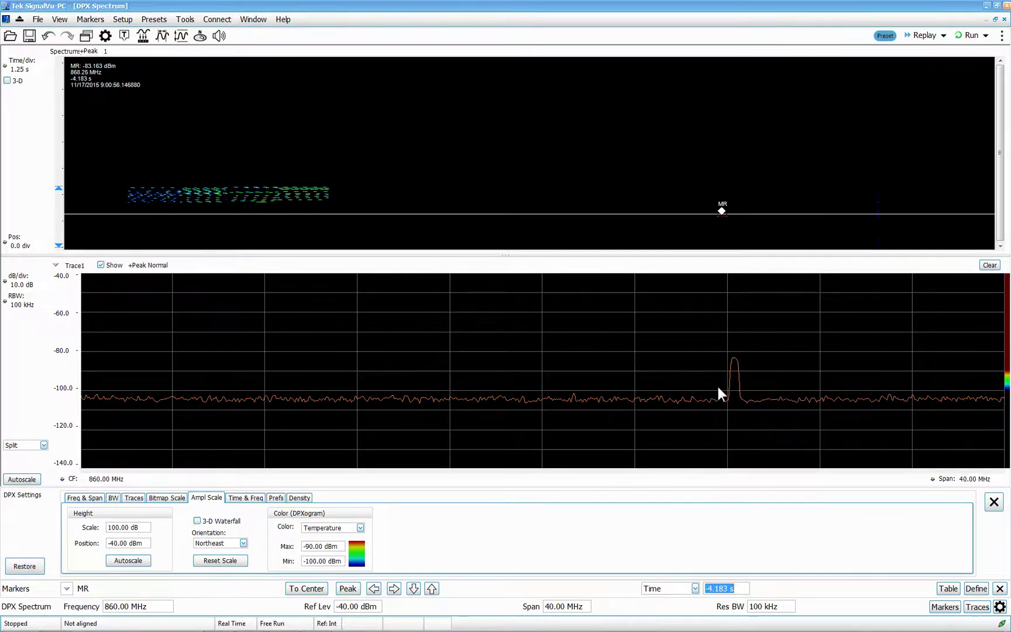
{"action": "right_click", "coordinate": [669, 378]}
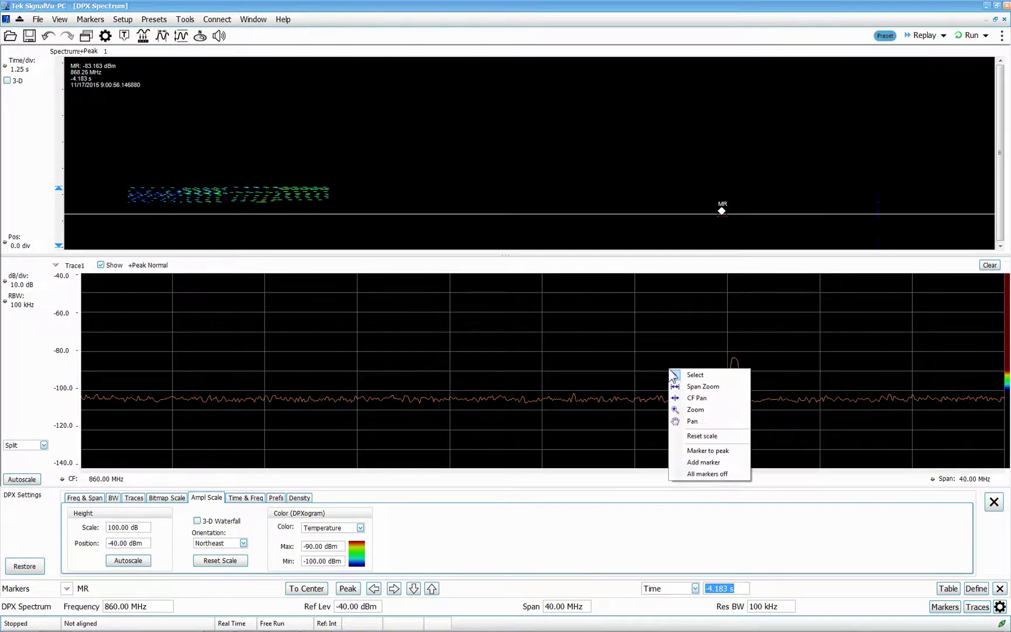
{"action": "left_click", "coordinate": [720, 462]}
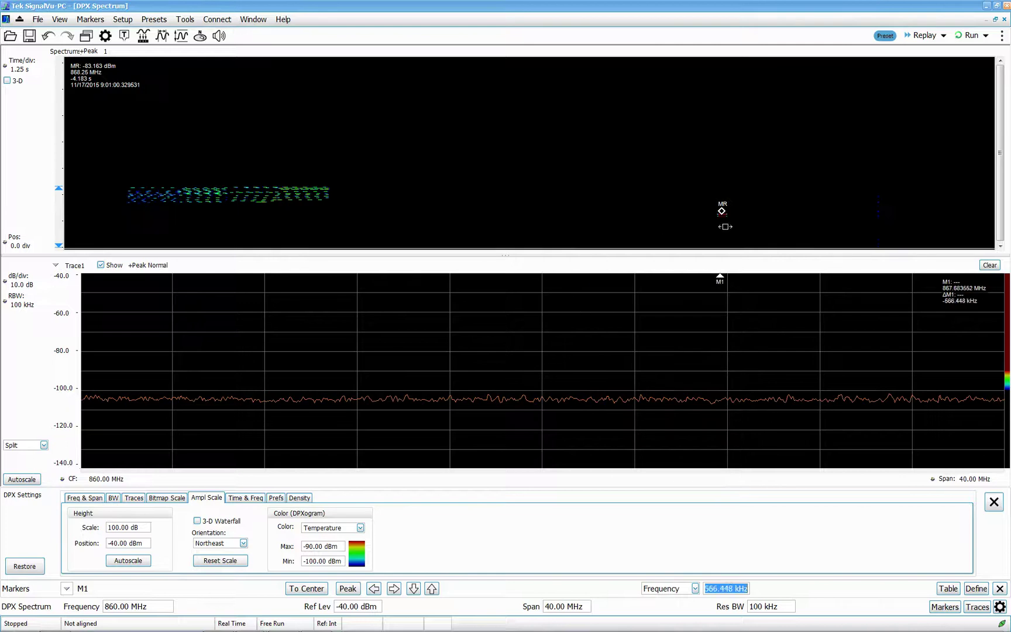
{"action": "left_click_drag", "start_coordinate": [721, 207], "coordinate": [724, 214]}
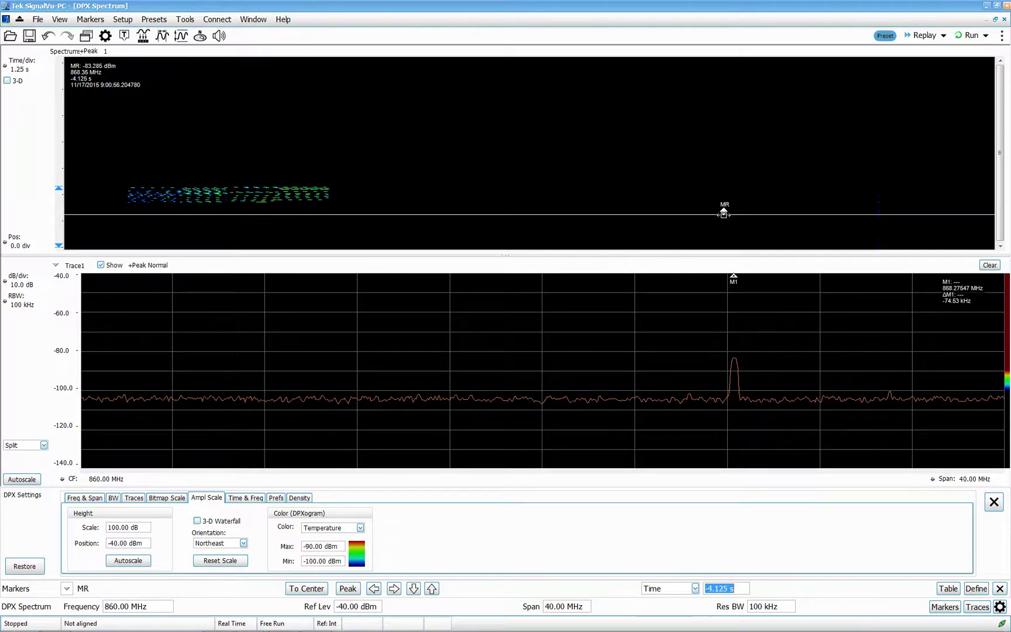
{"action": "left_click_drag", "start_coordinate": [733, 278], "coordinate": [738, 321]}
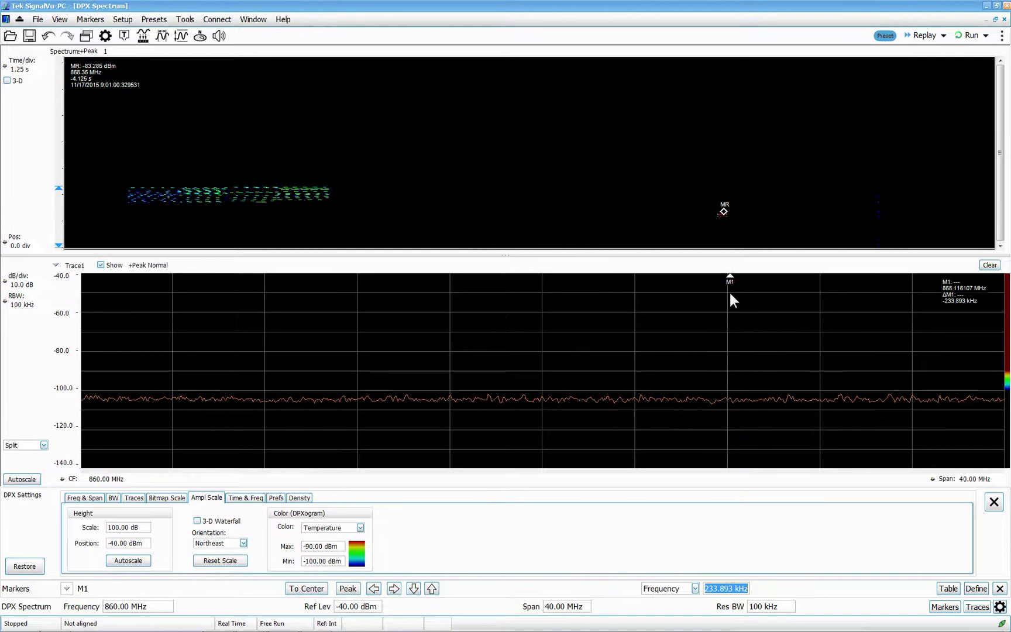
{"action": "left_click_drag", "start_coordinate": [724, 211], "coordinate": [727, 213]}
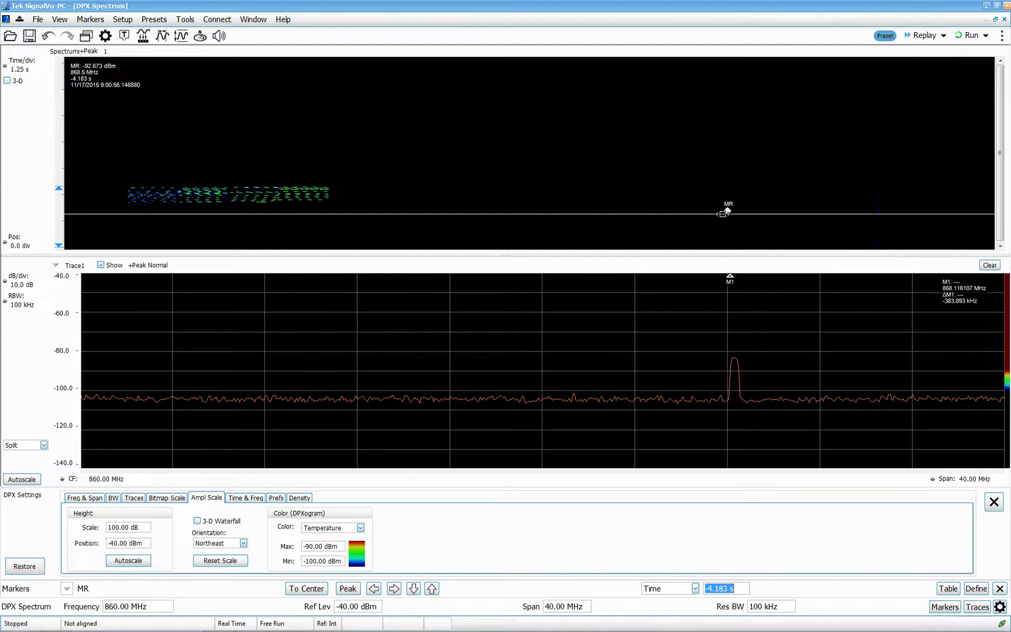
- Check the Save As file types, leave the type as Setup, and cancel without saving
{"action": "left_click", "coordinate": [39, 20]}
{"action": "left_click", "coordinate": [24, 61]}
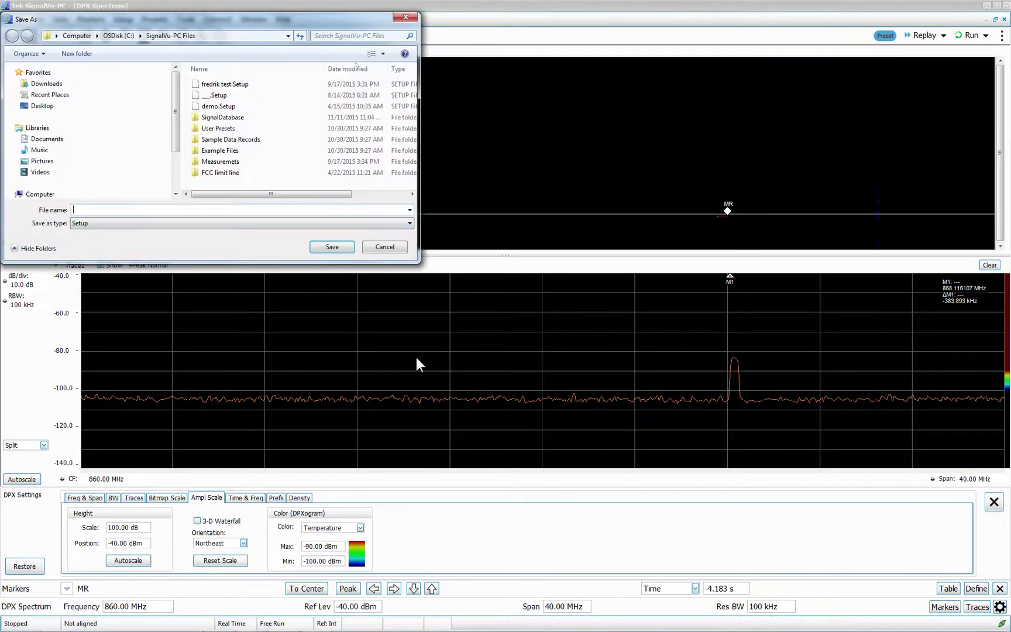
{"action": "left_click", "coordinate": [208, 222]}
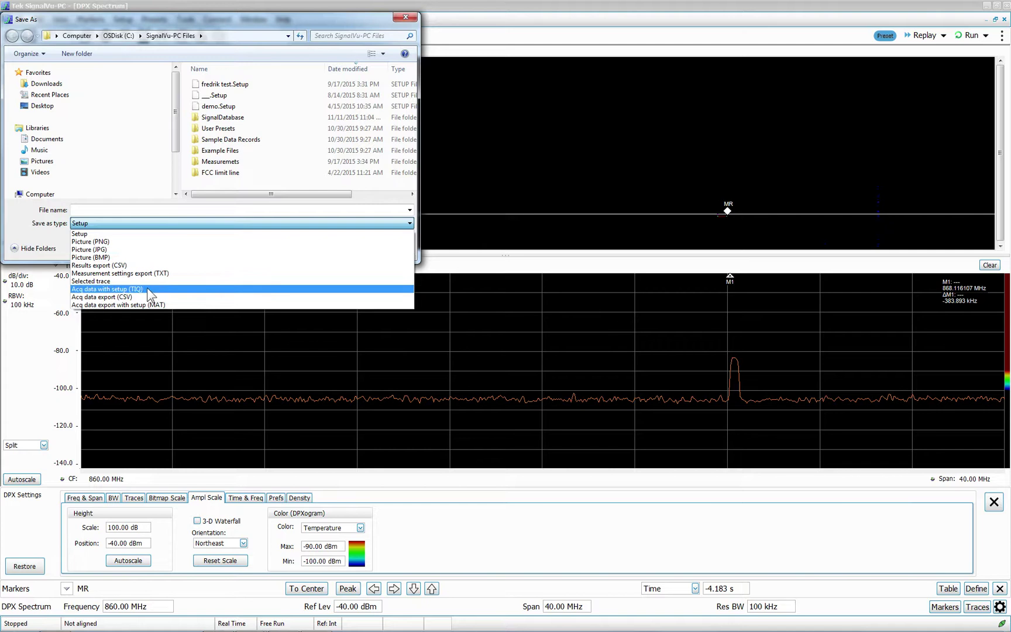
{"action": "left_click", "coordinate": [399, 24]}
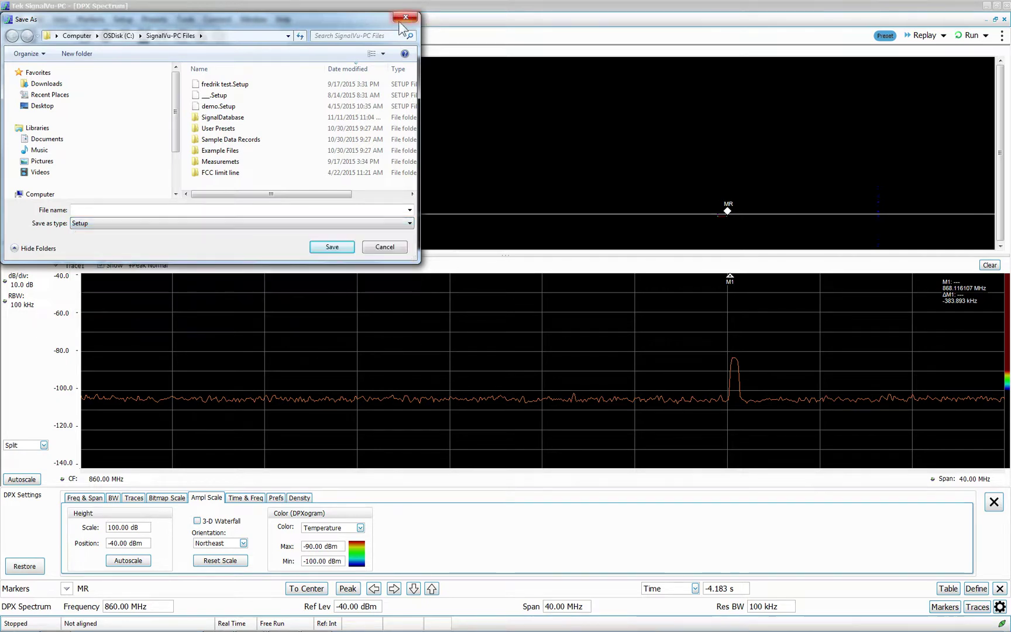
{"action": "left_click", "coordinate": [395, 17]}
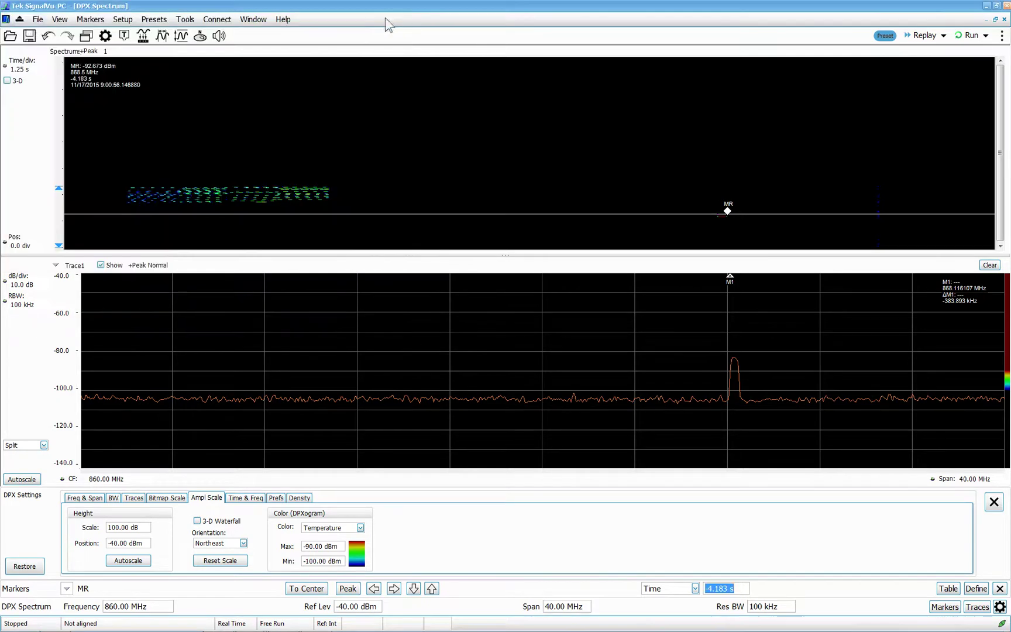
- Recall the acquisition file strange wlan dist.tiq
{"action": "left_click", "coordinate": [38, 20]}
{"action": "left_click", "coordinate": [46, 32]}
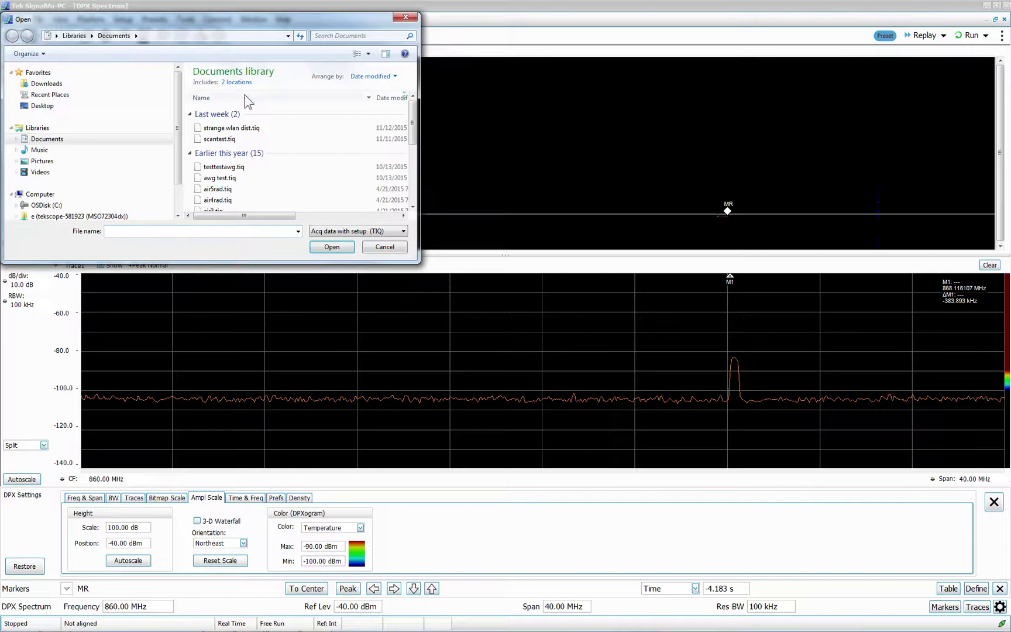
{"action": "double_click", "coordinate": [258, 127]}
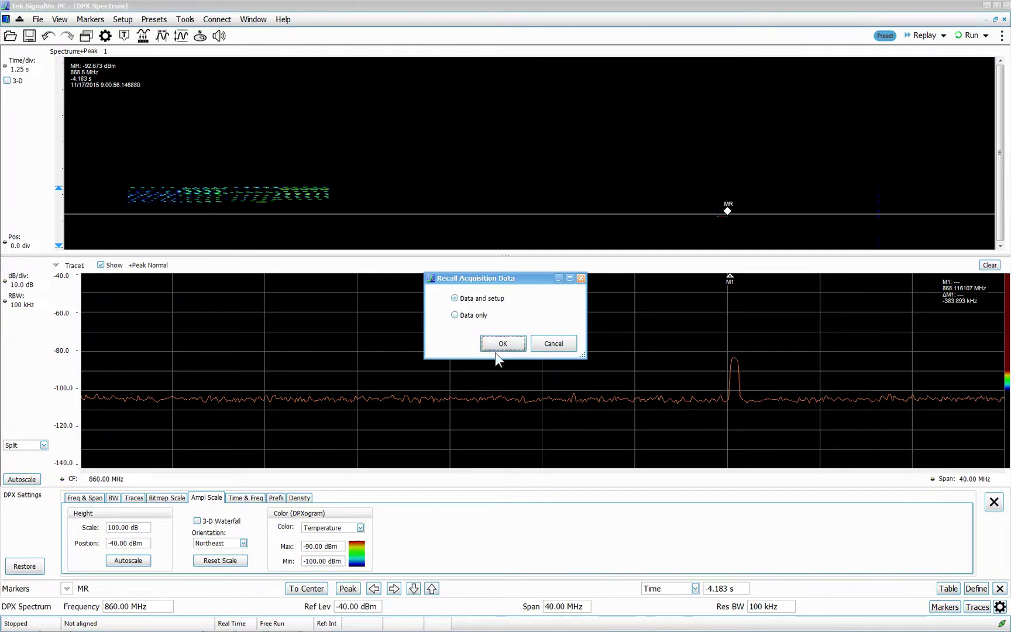
- Recall data and setup, replay the 2.452 GHz WLAN recording in 3-D, and show the Ogram Line trace
{"action": "left_click", "coordinate": [500, 346]}
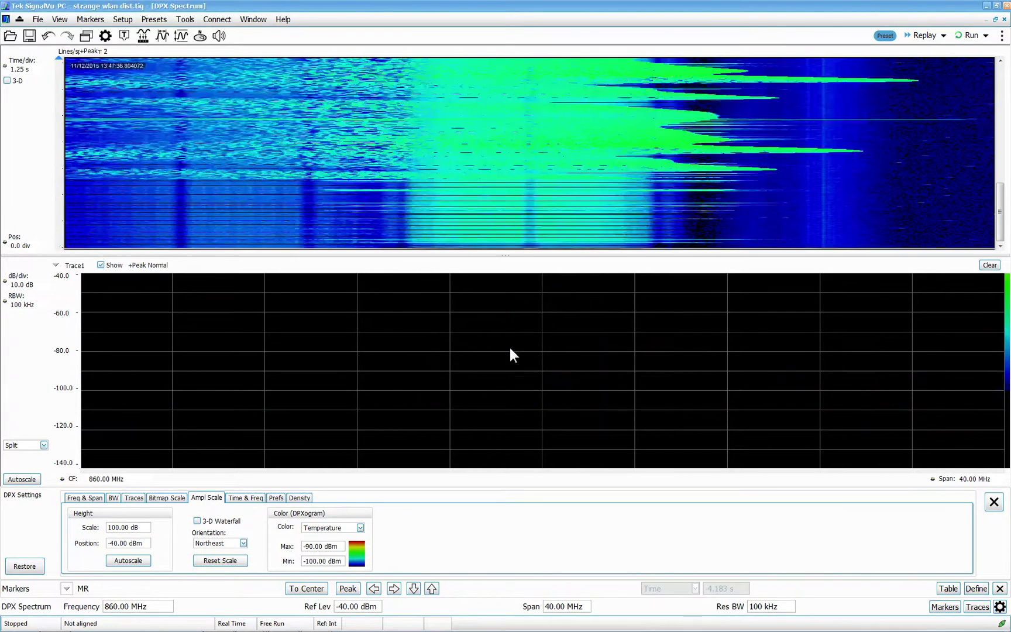
{"action": "left_click", "coordinate": [7, 80]}
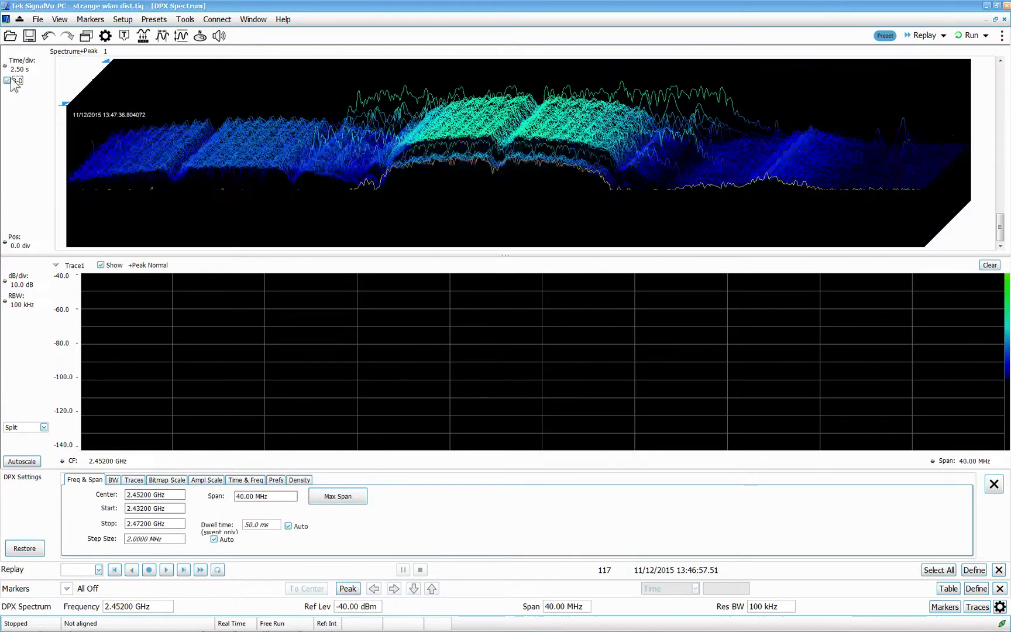
{"action": "left_click", "coordinate": [923, 36]}
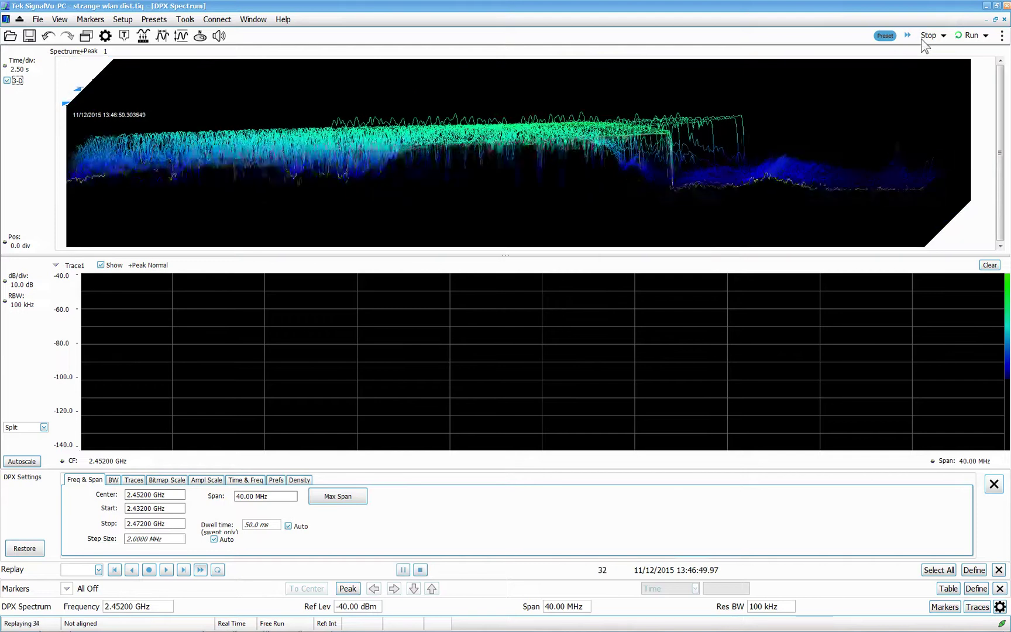
{"action": "left_click", "coordinate": [56, 265]}
{"action": "left_click", "coordinate": [114, 348]}
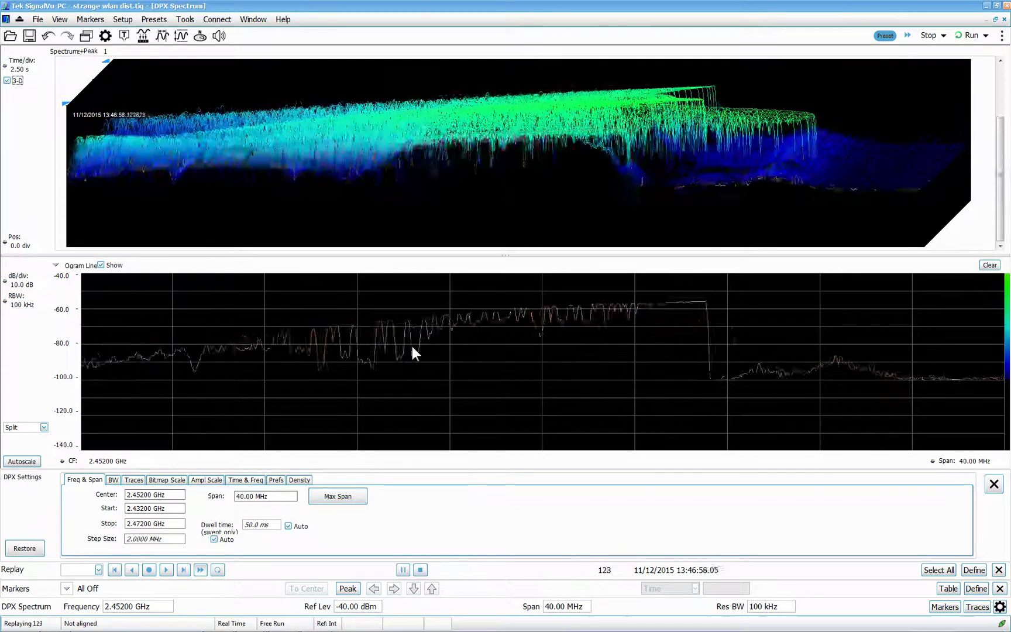